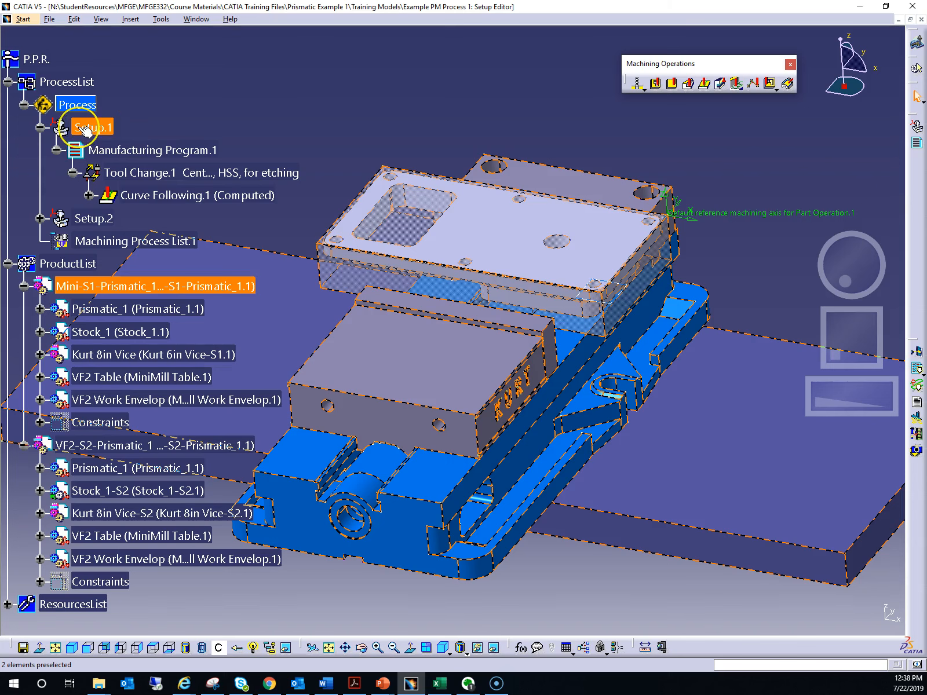
{"action": "left_click", "coordinate": [108, 152]}
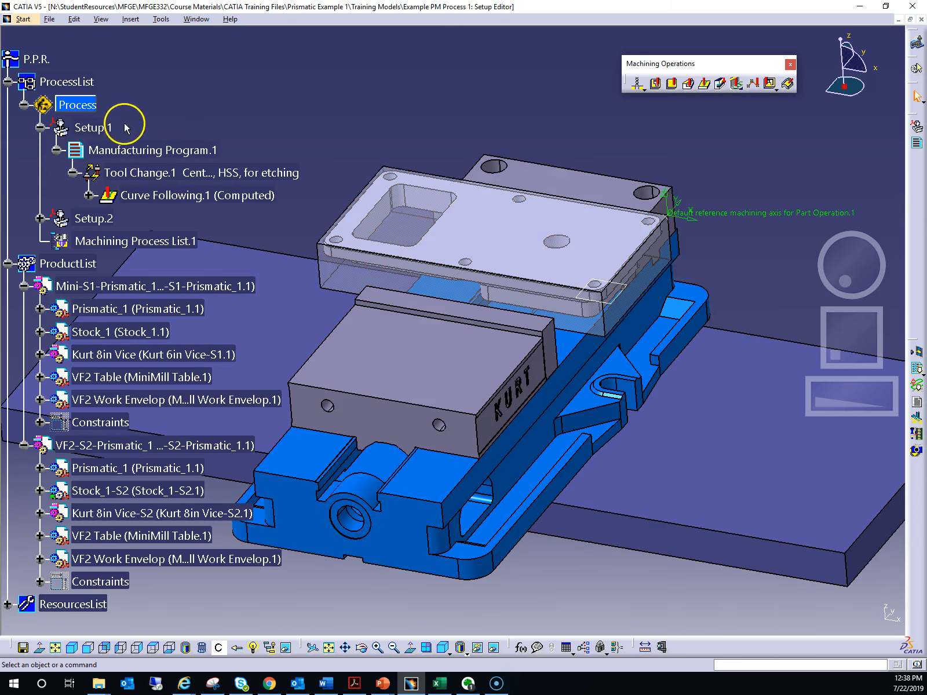
{"action": "left_click", "coordinate": [87, 128]}
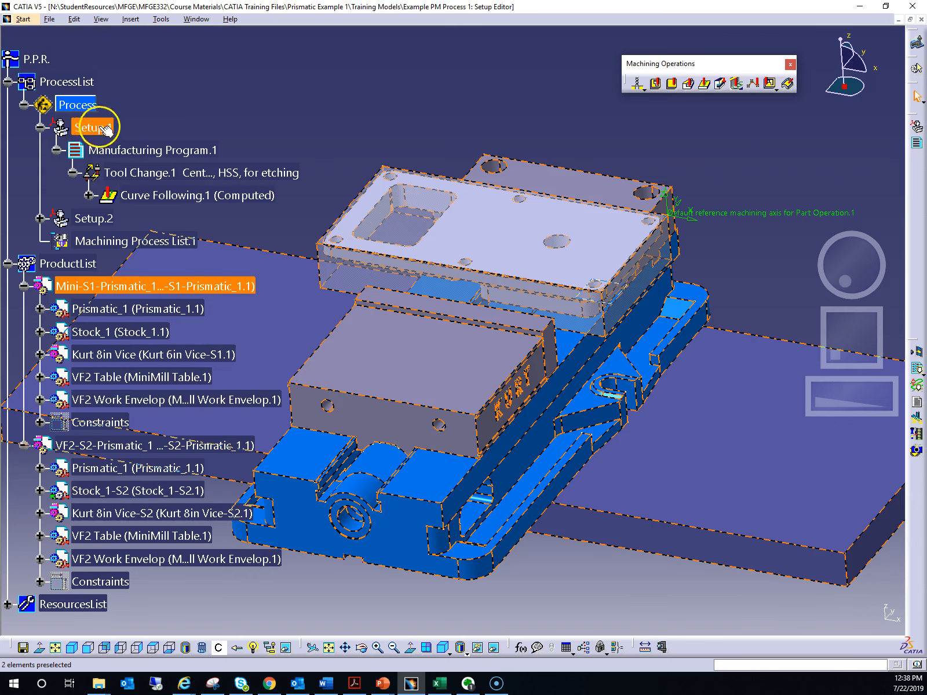
{"action": "left_click", "coordinate": [102, 151]}
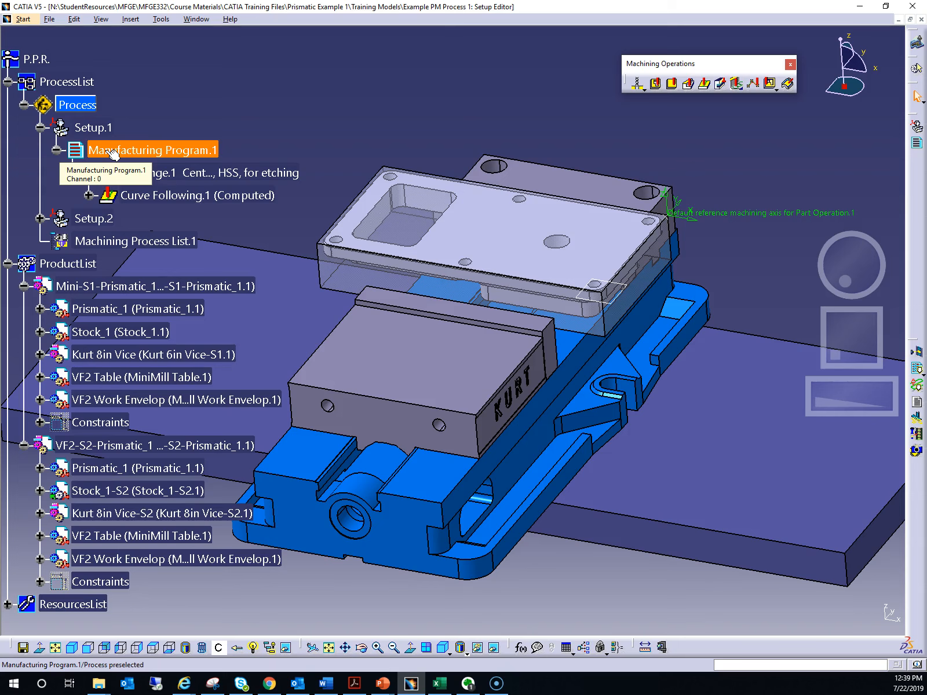
{"action": "left_click", "coordinate": [98, 220]}
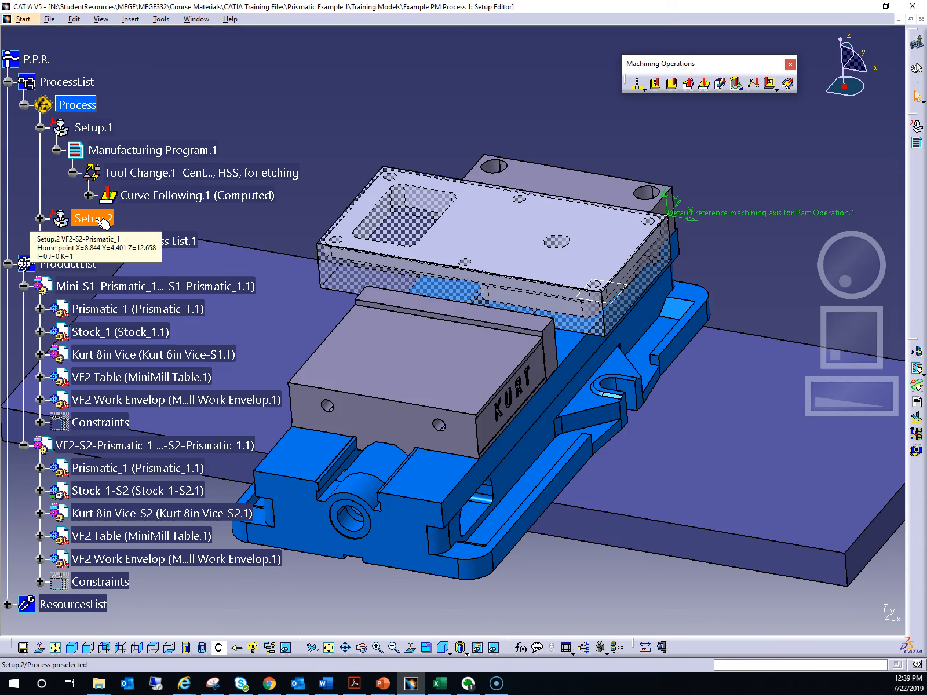
{"action": "left_click", "coordinate": [246, 143]}
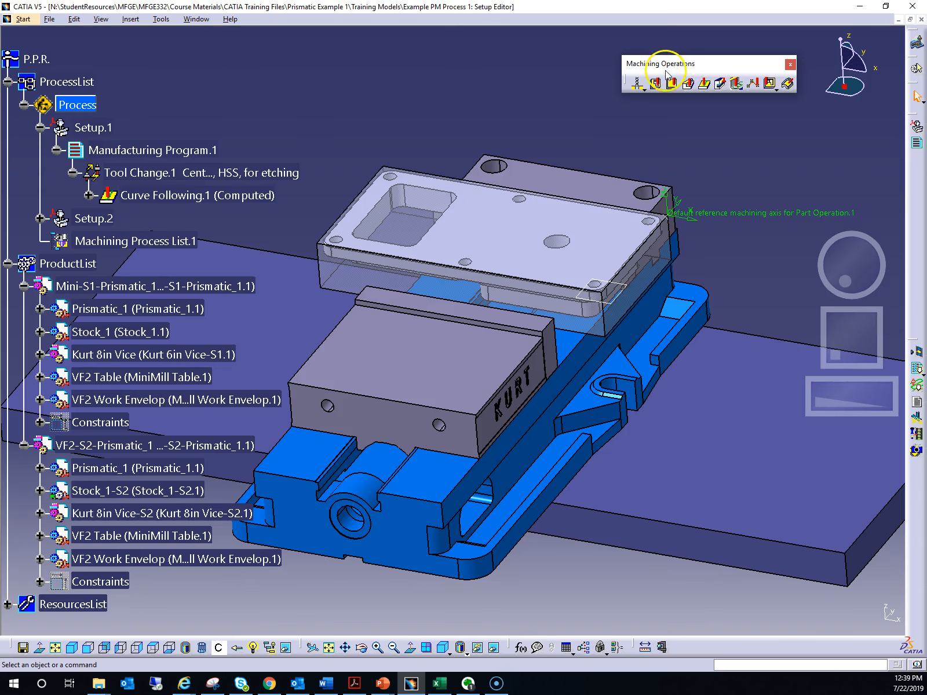
Insert a Facing operation after Curve Following.1 in Manufacturing Program.1 and expand its new face mill tool change
{"action": "left_click_drag", "start_coordinate": [659, 59], "coordinate": [626, 93]}
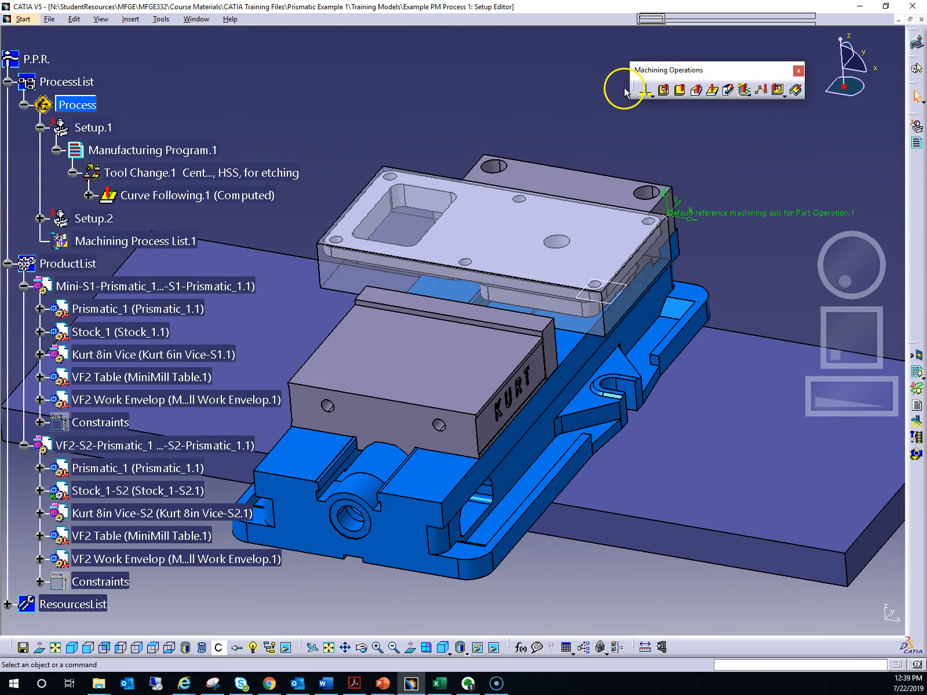
{"action": "left_click", "coordinate": [682, 93]}
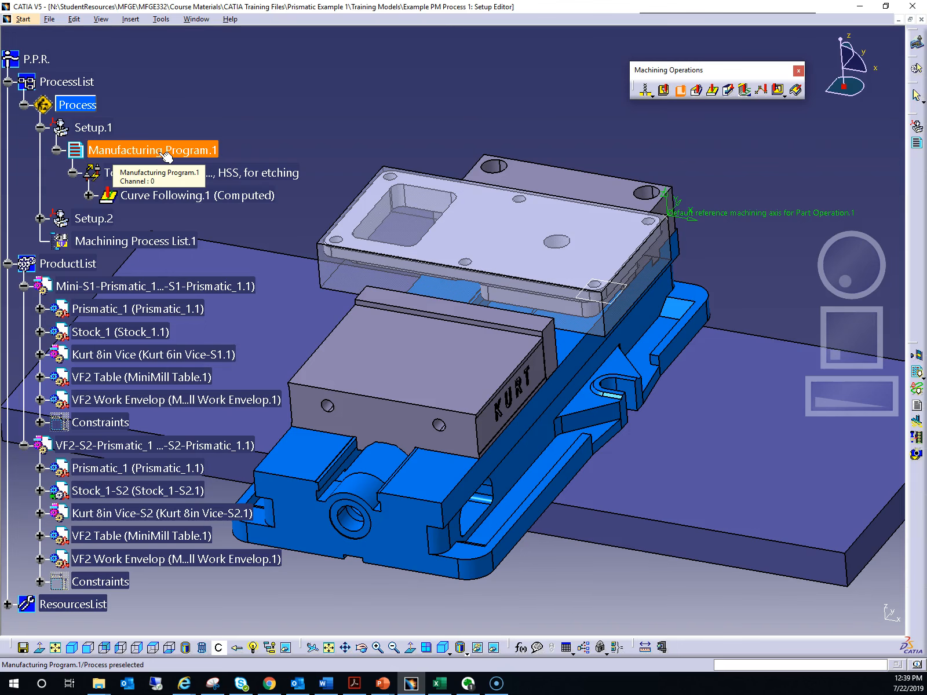
{"action": "scroll", "coordinate": [291, 109], "scroll_direction": "down", "scroll_amount": 1}
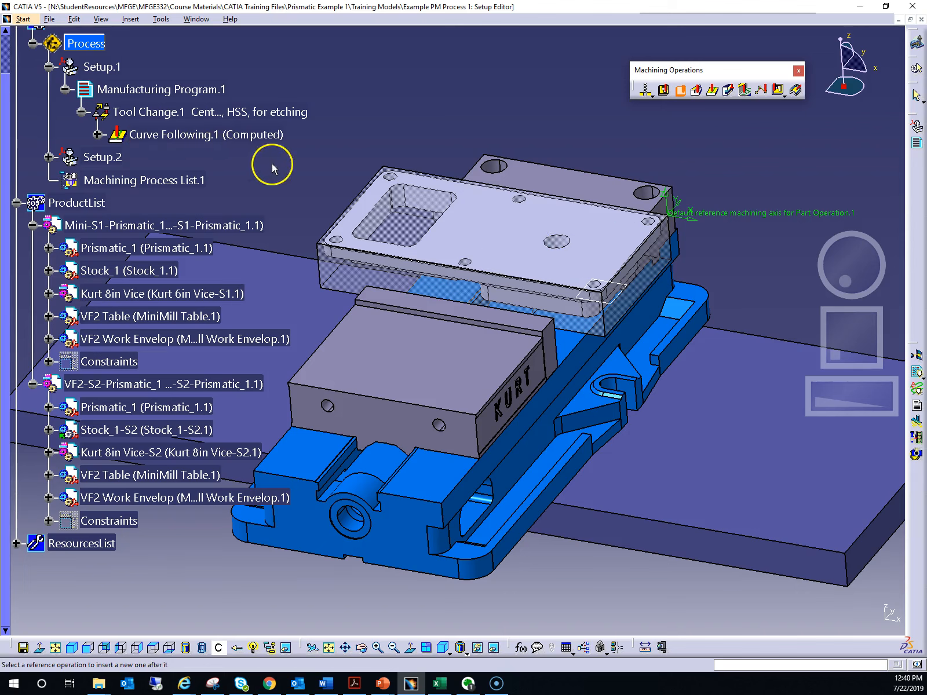
{"action": "double_click", "coordinate": [193, 135]}
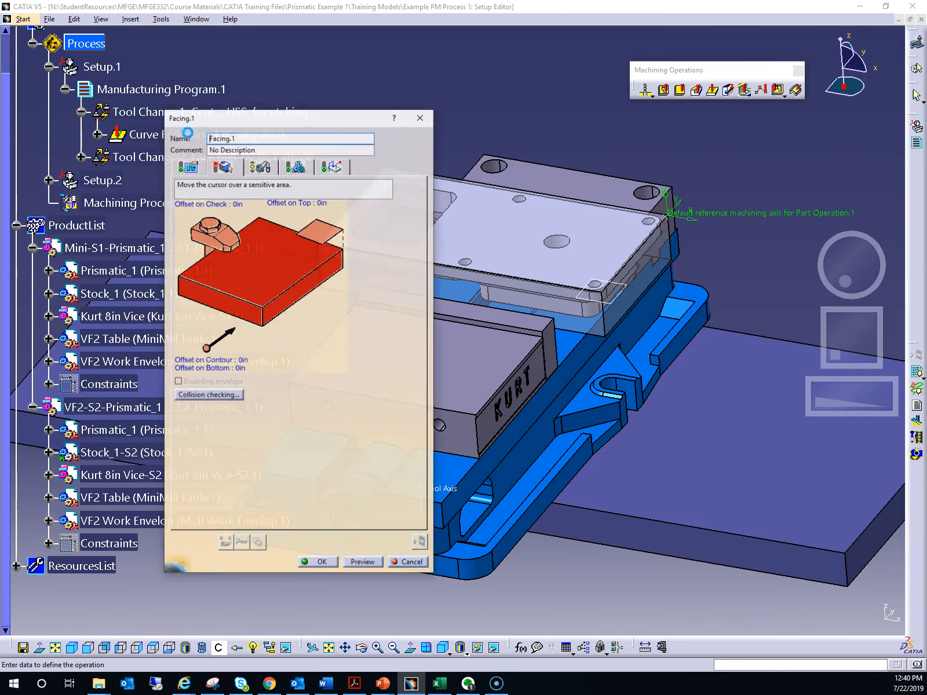
{"action": "left_click", "coordinate": [244, 118]}
{"action": "left_click_drag", "start_coordinate": [247, 120], "coordinate": [463, 108]}
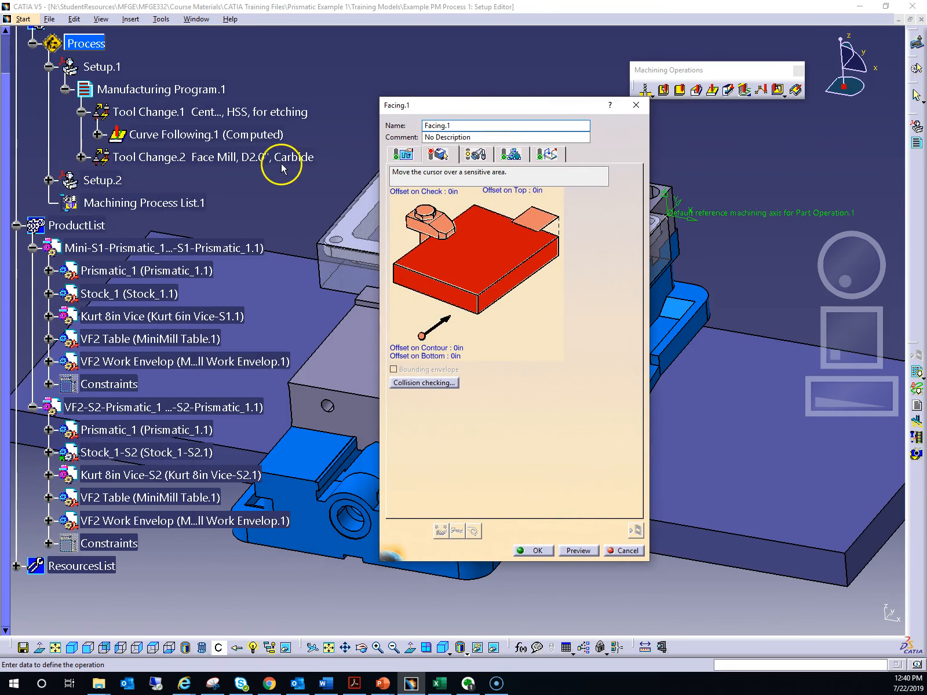
{"action": "left_click", "coordinate": [81, 156]}
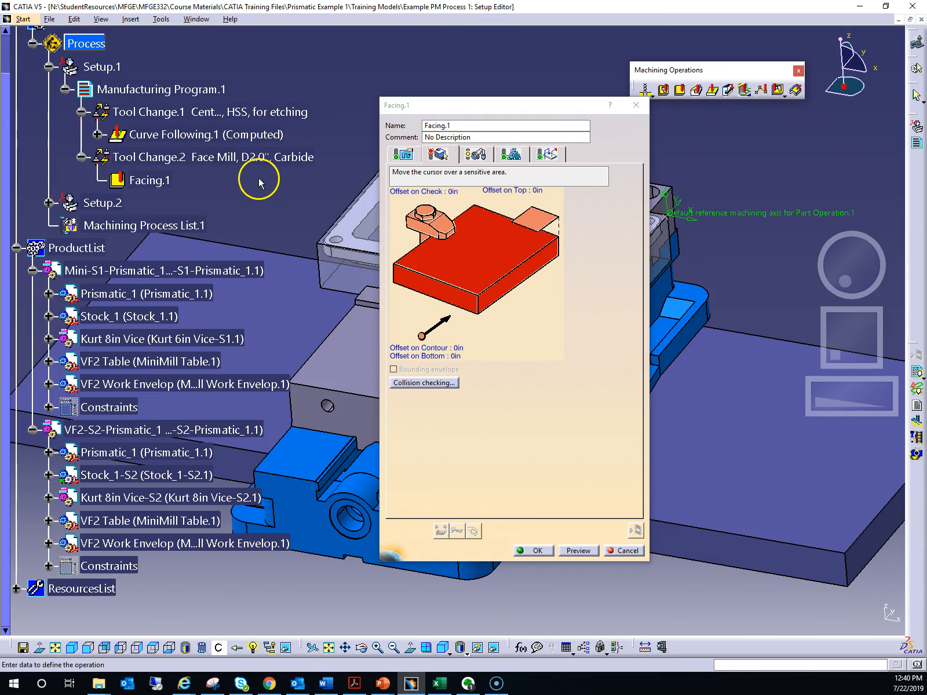
Define the upper face of Stock_1 as the top plane of the facing operation
{"action": "left_click_drag", "start_coordinate": [523, 108], "coordinate": [664, 123]}
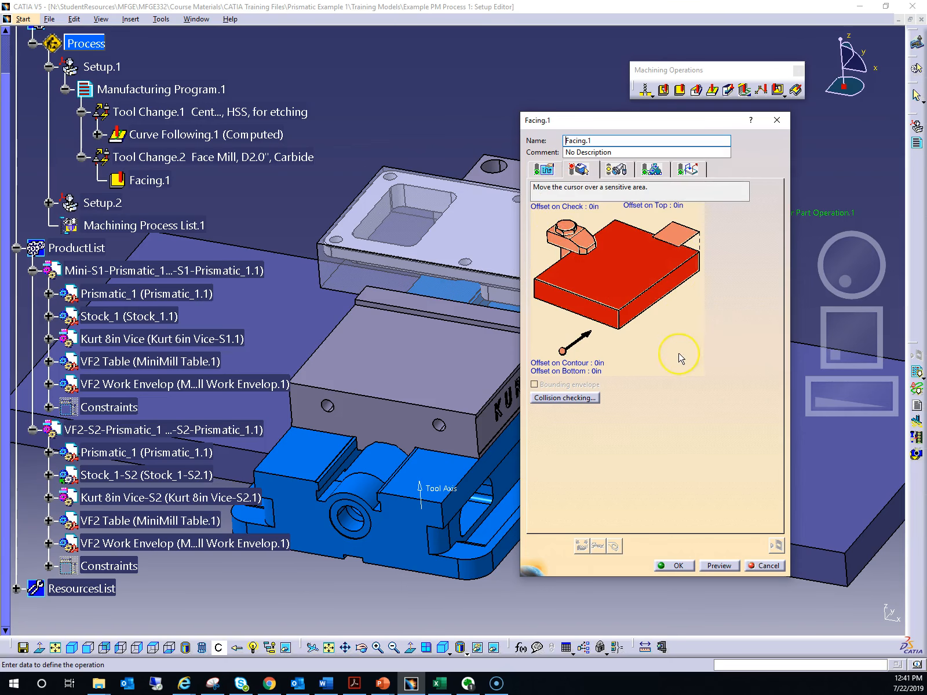
{"action": "left_click_drag", "start_coordinate": [636, 121], "coordinate": [721, 127]}
{"action": "middle_click_drag", "start_coordinate": [509, 115], "coordinate": [444, 113]}
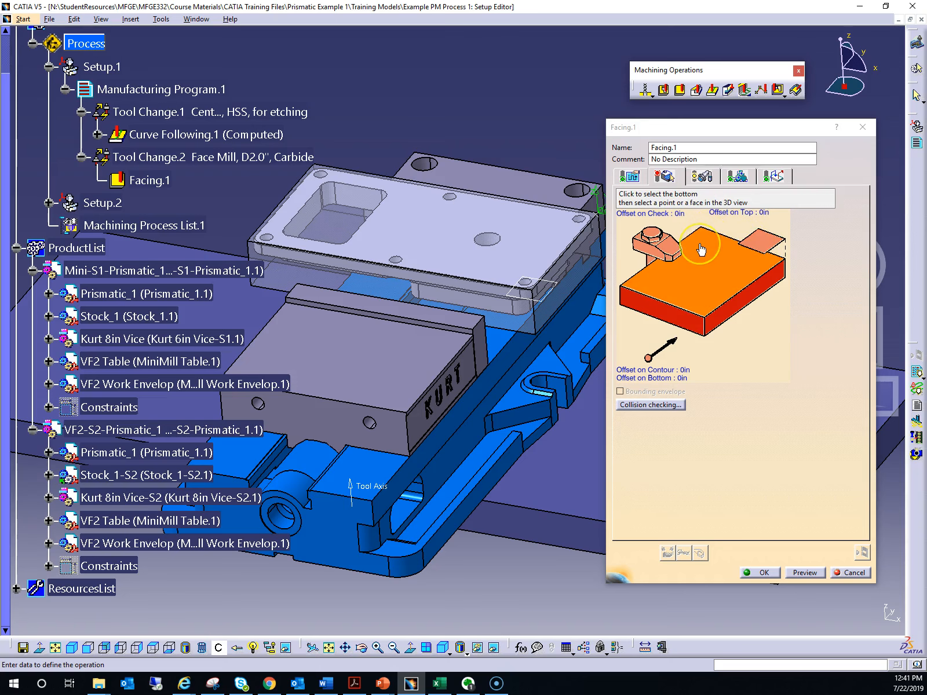
{"action": "left_click", "coordinate": [771, 248]}
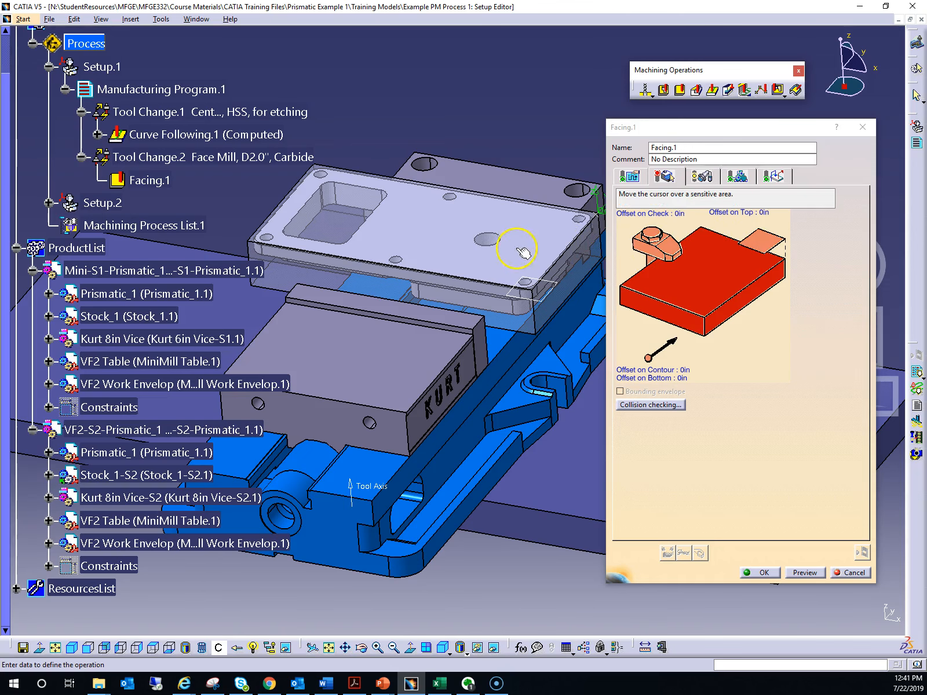
{"action": "middle_click_drag", "start_coordinate": [412, 389], "coordinate": [416, 341], "text": "ctrl"}
{"action": "middle_click_drag", "start_coordinate": [393, 288], "coordinate": [354, 273]}
{"action": "scroll", "coordinate": [383, 412], "scroll_direction": "up", "scroll_amount": 1}
{"action": "middle_click_drag", "start_coordinate": [467, 280], "coordinate": [440, 314]}
{"action": "scroll", "coordinate": [449, 305], "scroll_direction": "up", "scroll_amount": 1}
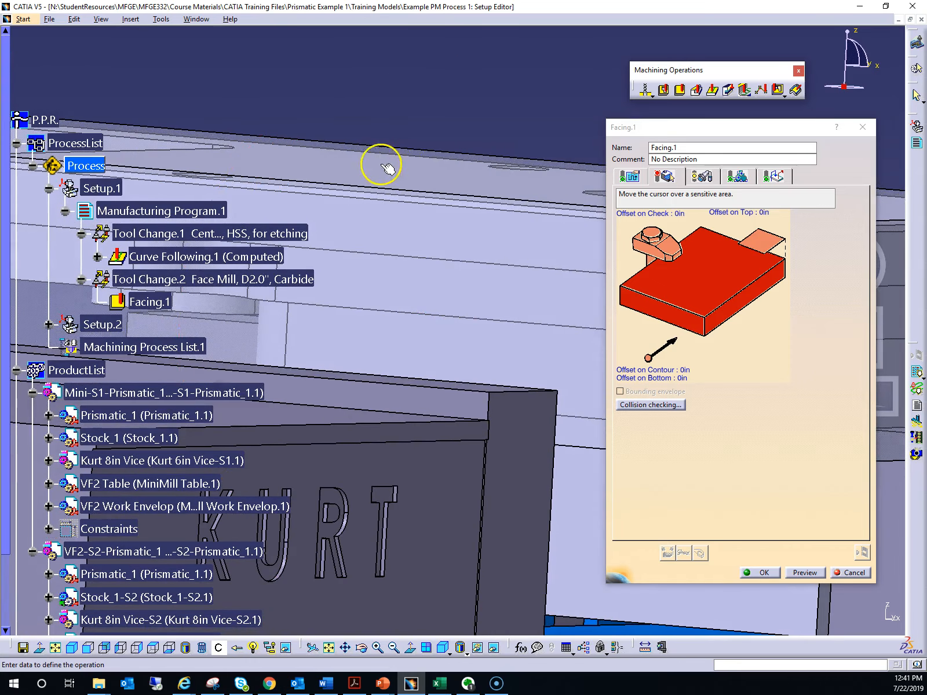
{"action": "middle_click_drag", "start_coordinate": [416, 224], "coordinate": [416, 182]}
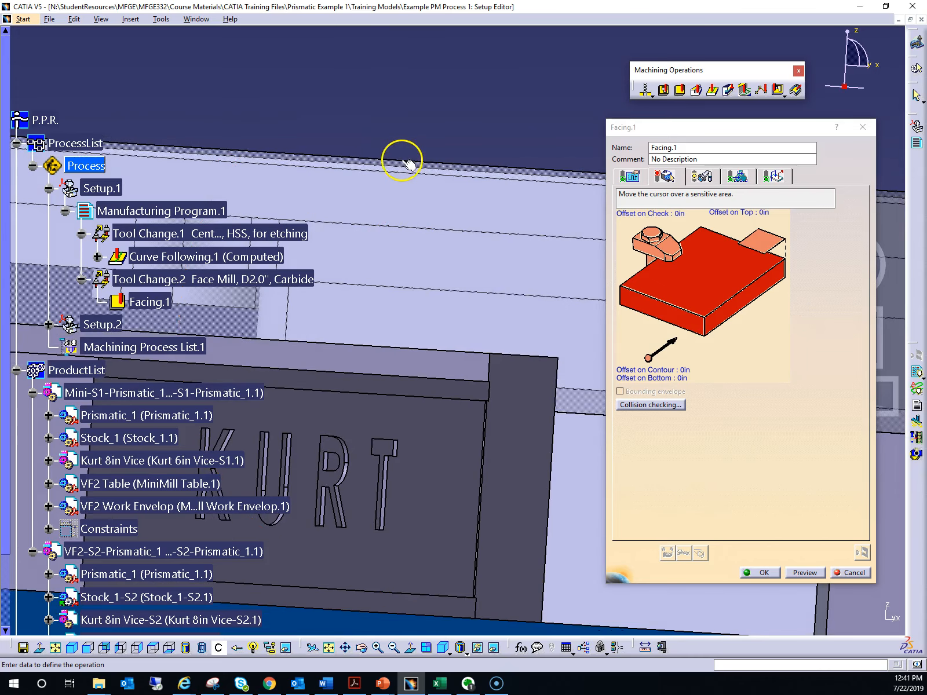
{"action": "middle_click_drag", "start_coordinate": [430, 160], "coordinate": [422, 207]}
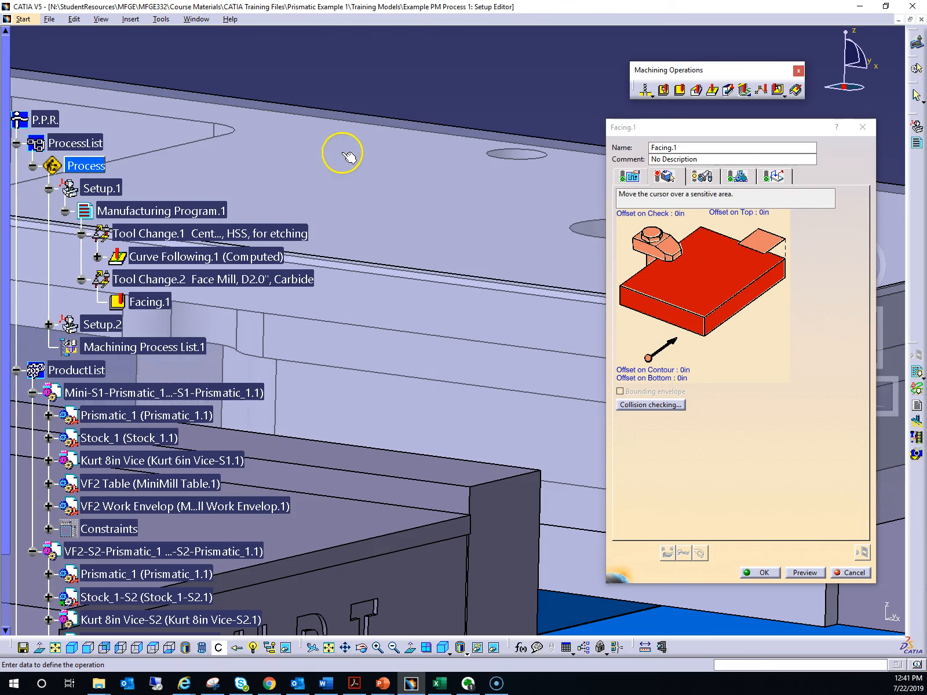
{"action": "left_click", "coordinate": [760, 248]}
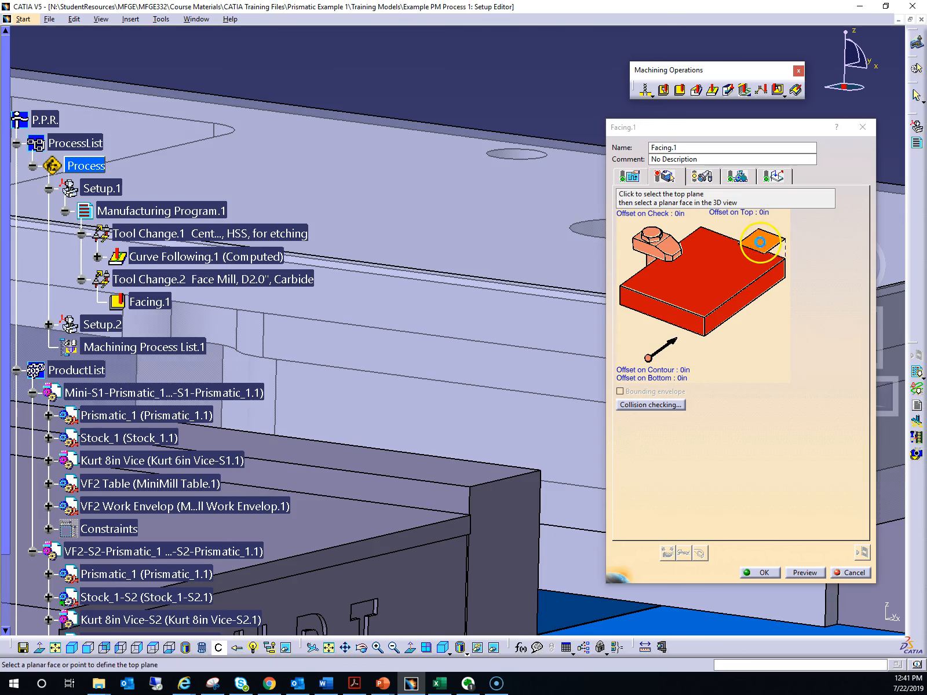
{"action": "left_click", "coordinate": [403, 160]}
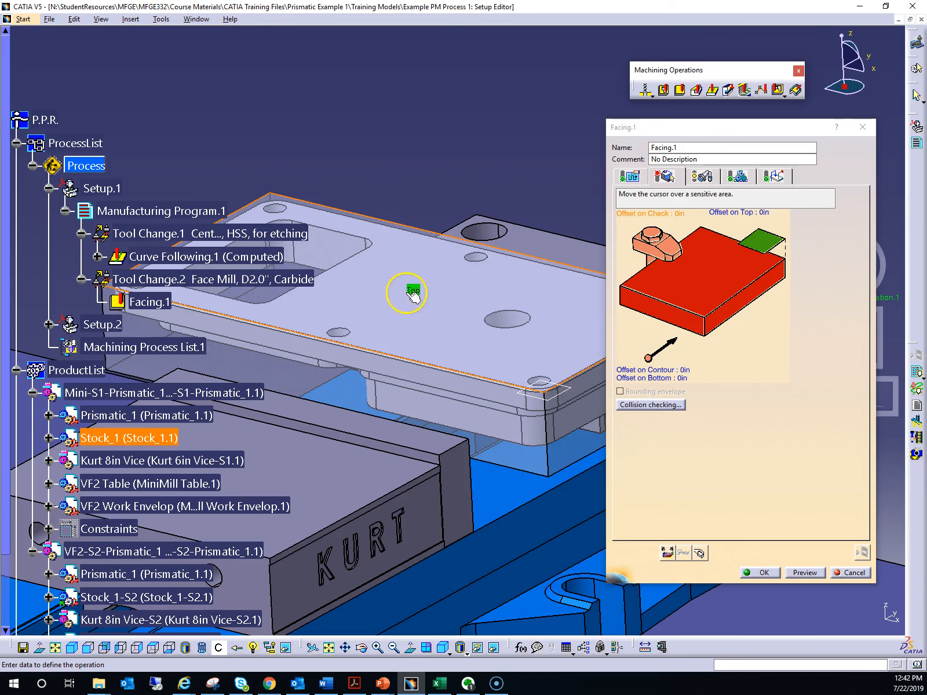
Define the upper Pad.1 face of Prismatic_1, lying beneath the stock face, as the bottom of the facing operation
{"action": "middle_click_drag", "start_coordinate": [418, 346], "coordinate": [416, 325]}
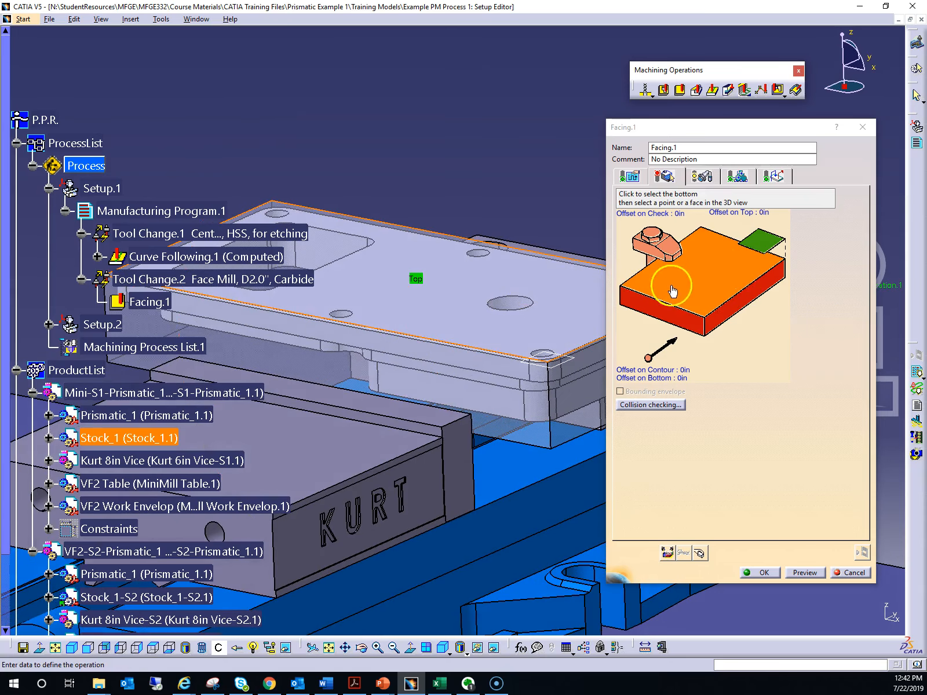
{"action": "left_click", "coordinate": [711, 281]}
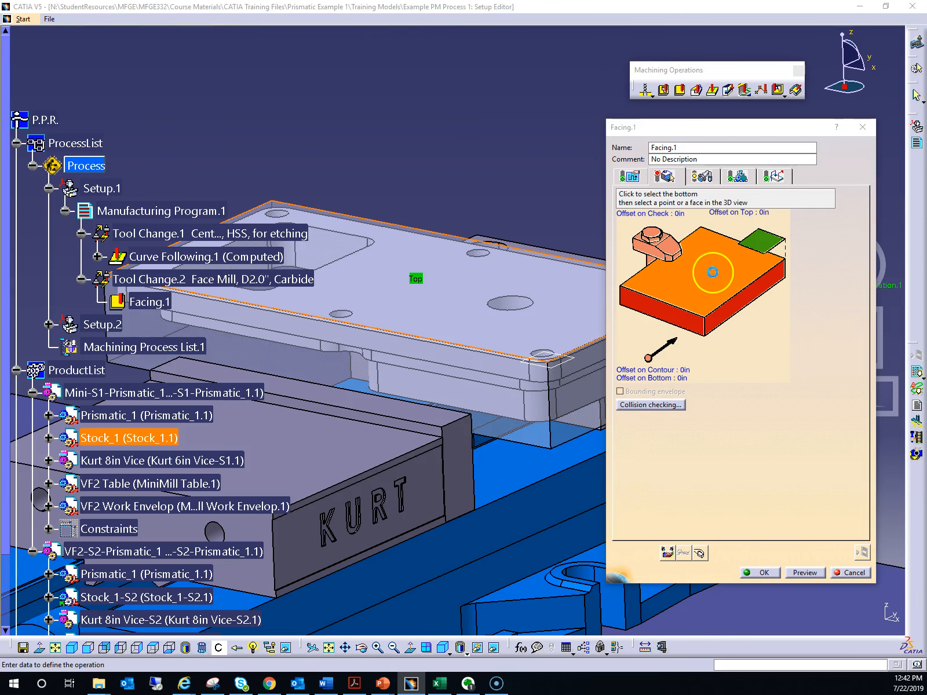
{"action": "middle_click_drag", "start_coordinate": [476, 338], "coordinate": [460, 315]}
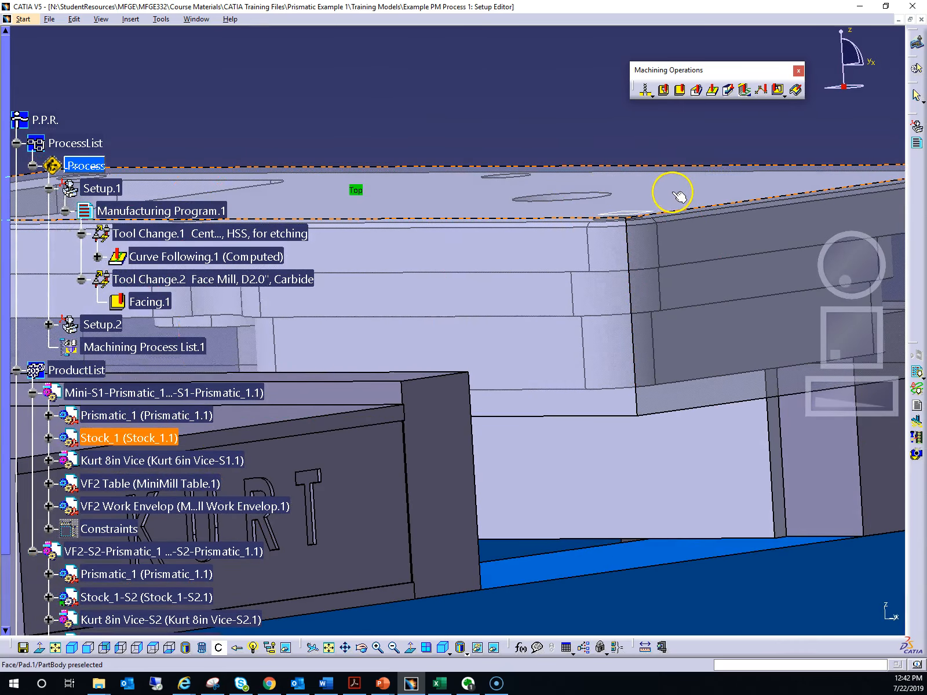
{"action": "middle_click_drag", "start_coordinate": [511, 201], "coordinate": [507, 264]}
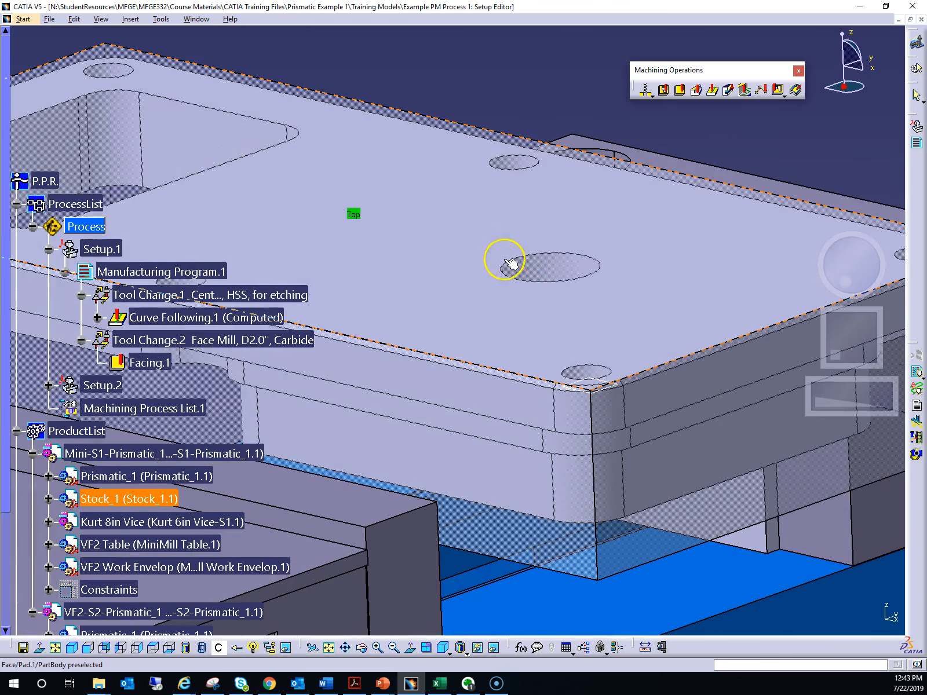
{"action": "left_click", "coordinate": [460, 236], "text": "alt"}
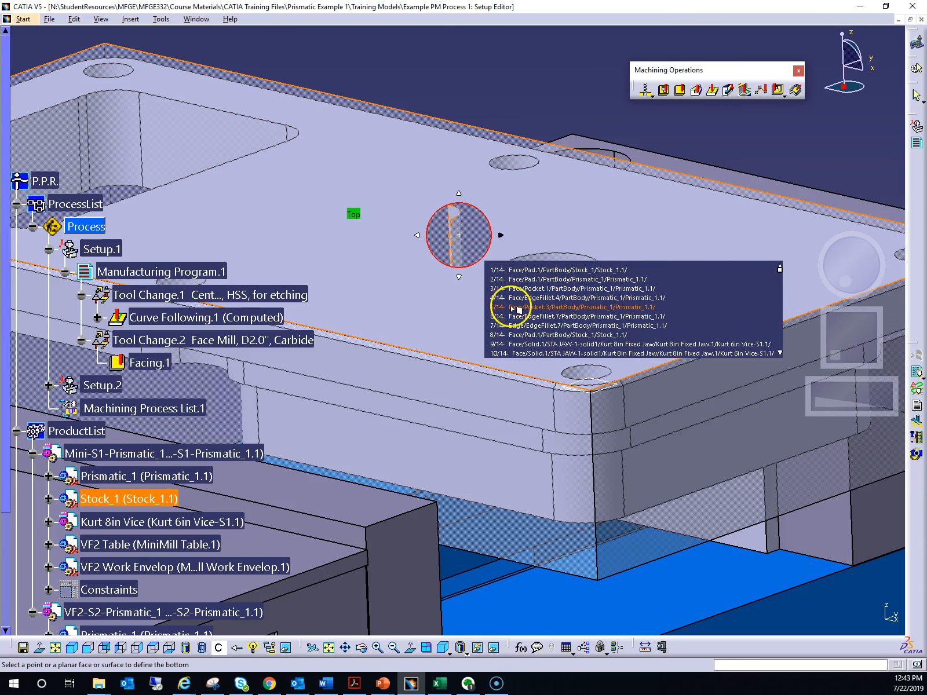
{"action": "left_click", "coordinate": [554, 270]}
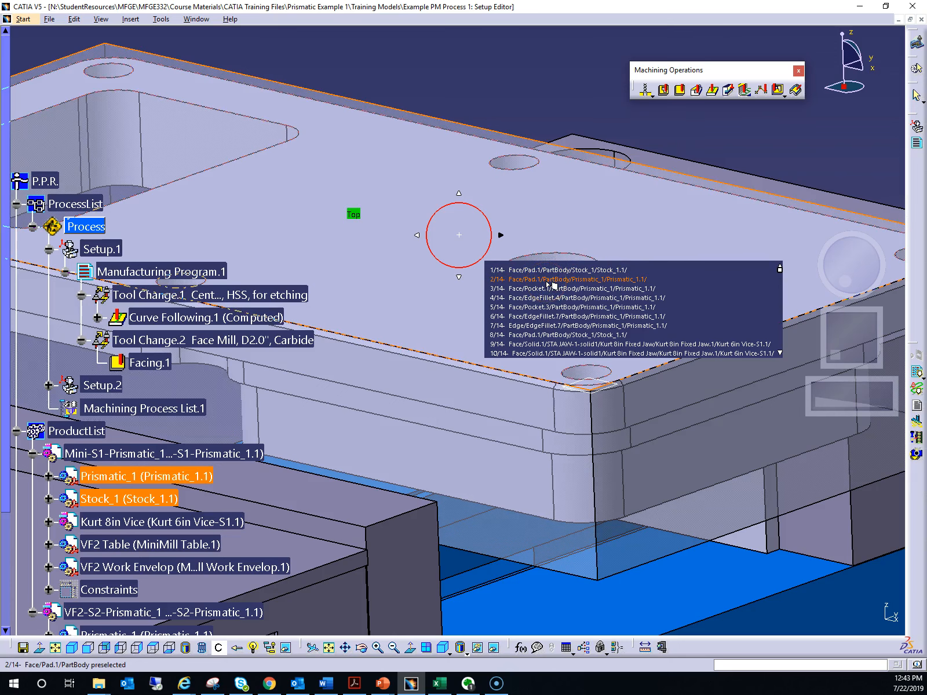
{"action": "middle_click_drag", "start_coordinate": [406, 276], "coordinate": [468, 225]}
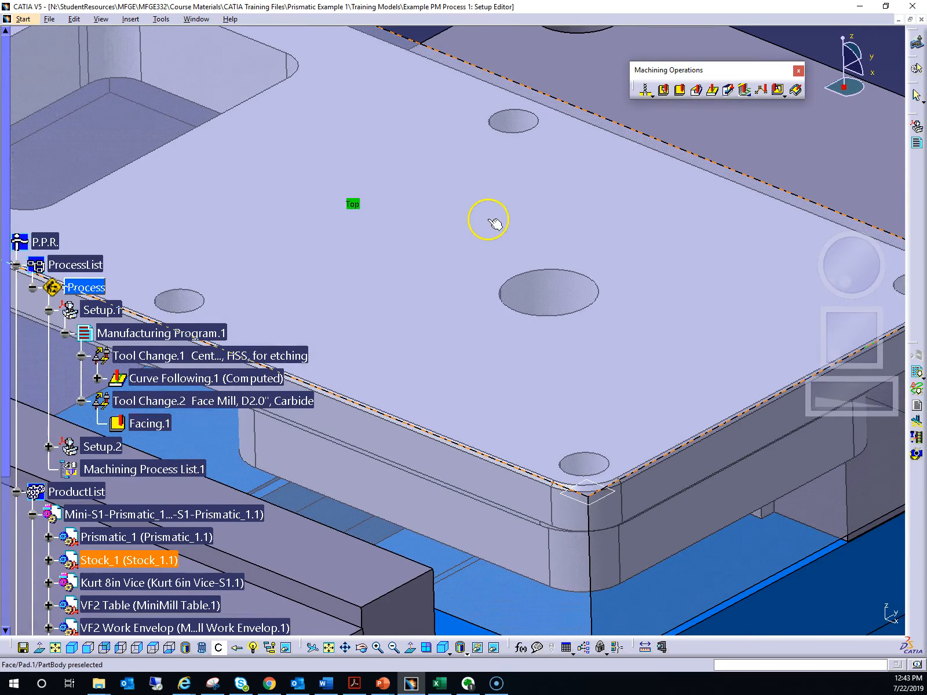
{"action": "mouse_move", "coordinate": [487, 219]}
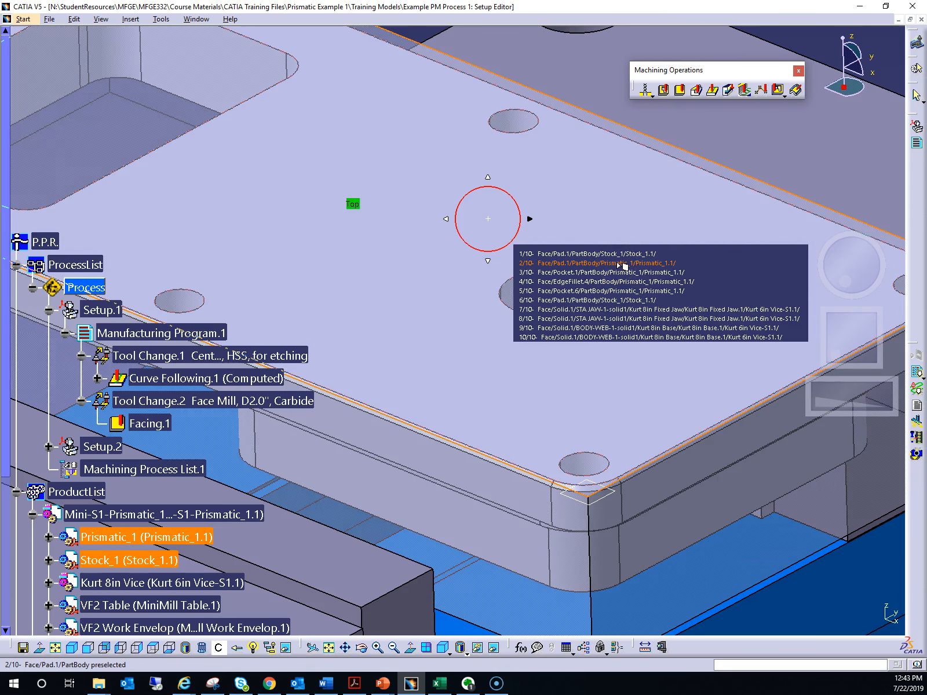
{"action": "left_click", "coordinate": [636, 256]}
{"action": "left_click", "coordinate": [634, 258]}
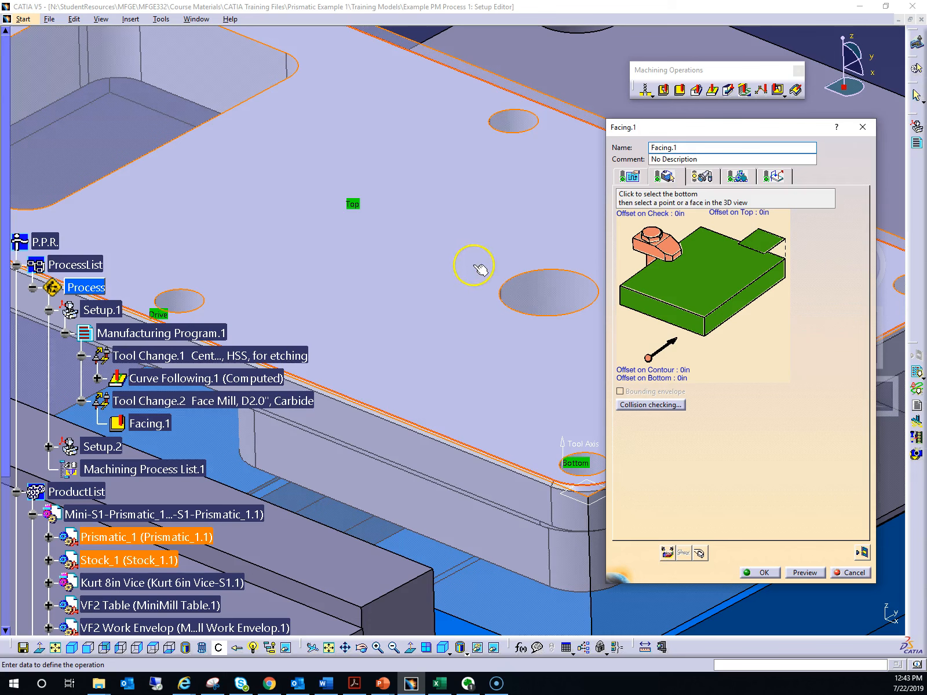
{"action": "left_click", "coordinate": [711, 276]}
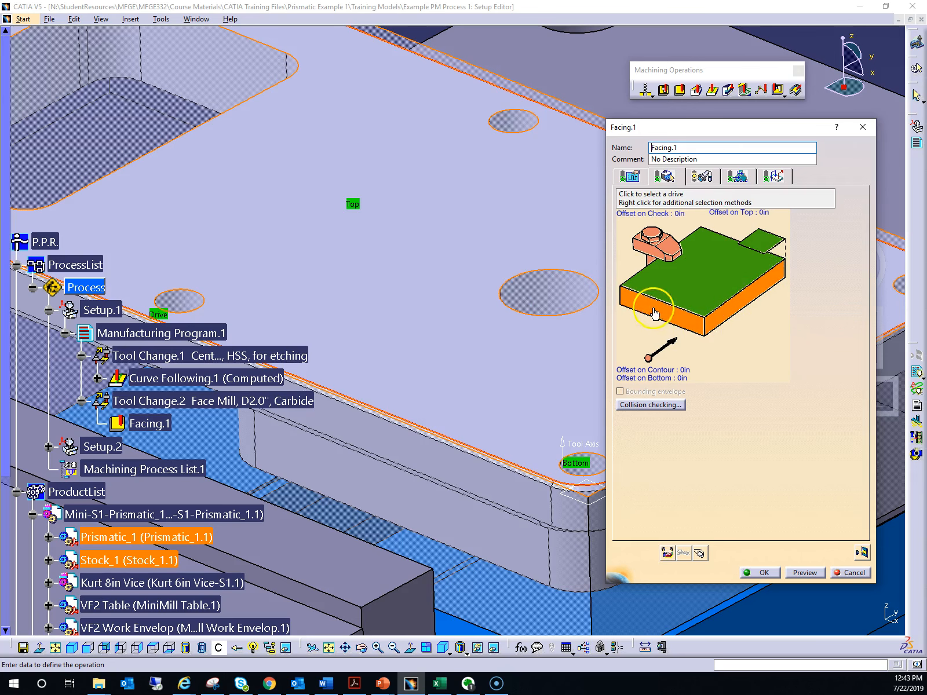
{"action": "left_click", "coordinate": [768, 287]}
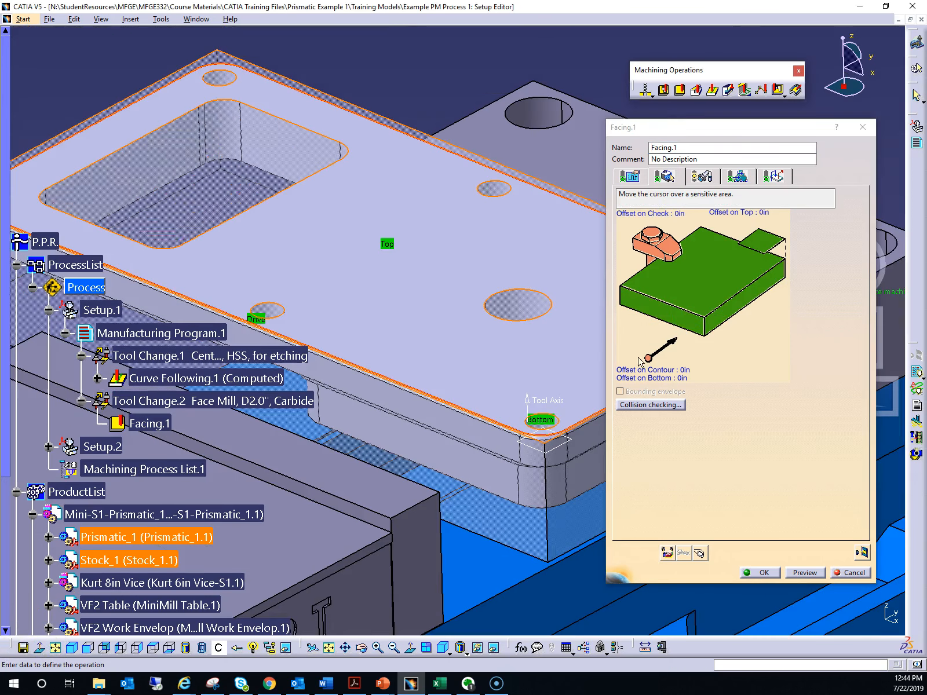
{"action": "left_click", "coordinate": [646, 316]}
{"action": "left_click", "coordinate": [768, 270]}
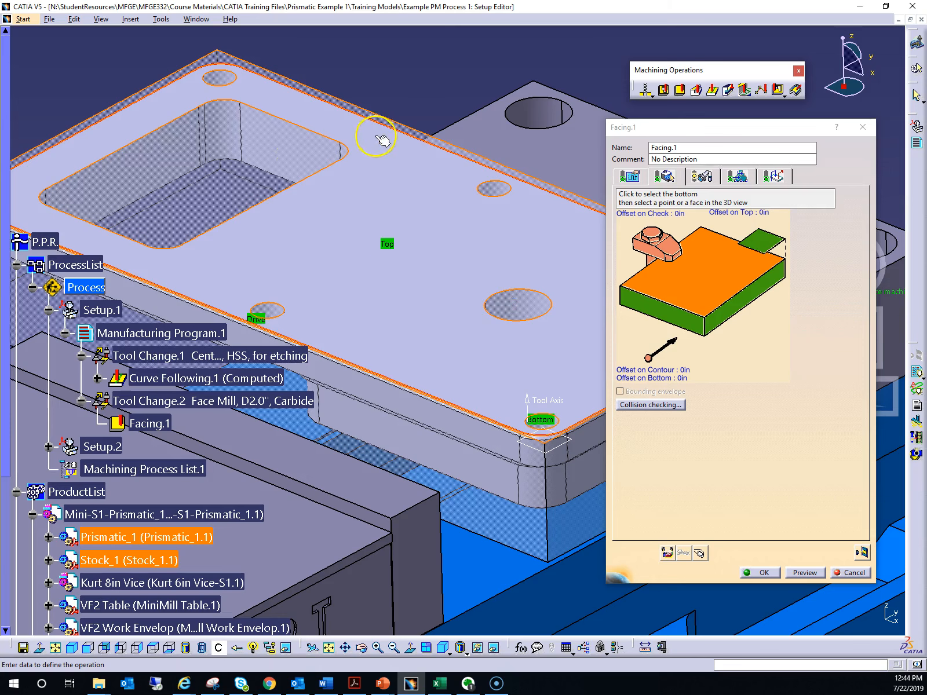
Hide Stock_1 in the first setup's assembly to expose the finished part
{"action": "scroll", "coordinate": [120, 490], "scroll_direction": "down", "scroll_amount": 2}
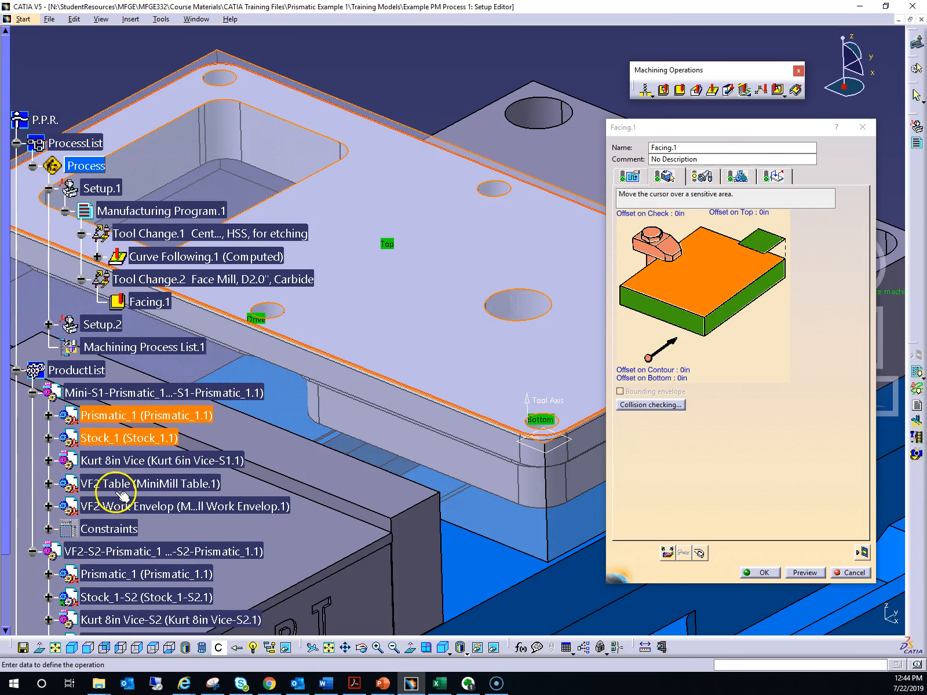
{"action": "right_click", "coordinate": [107, 440]}
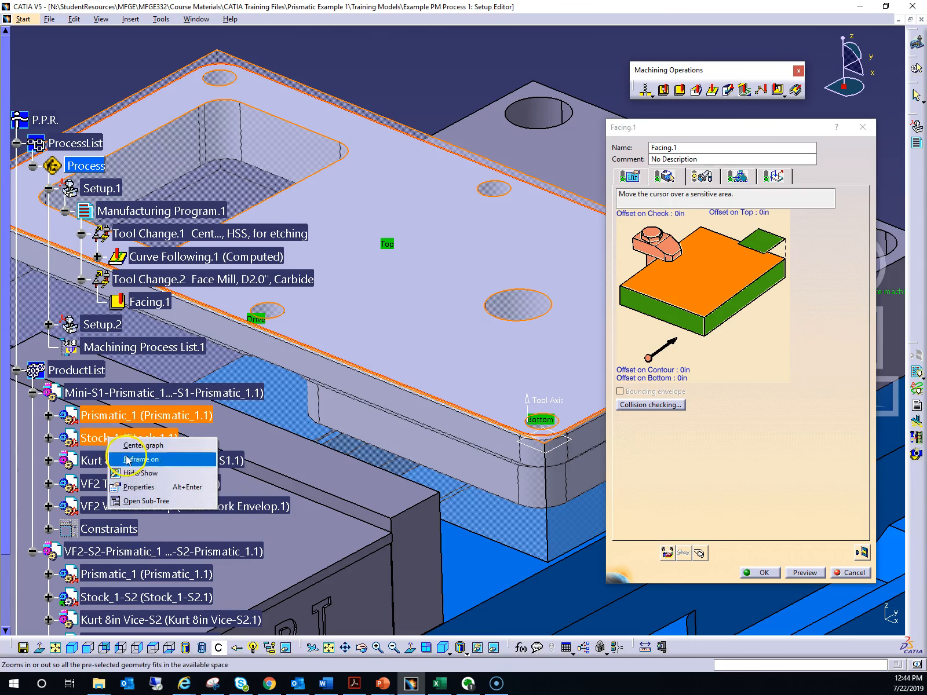
{"action": "left_click", "coordinate": [140, 474]}
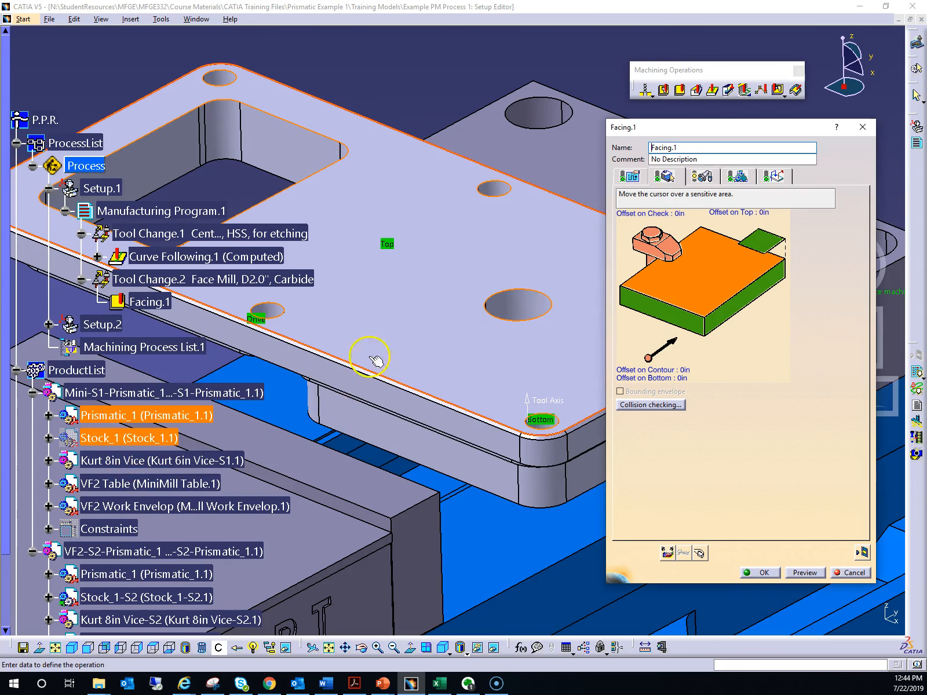
{"action": "middle_click_drag", "start_coordinate": [444, 394], "coordinate": [380, 392]}
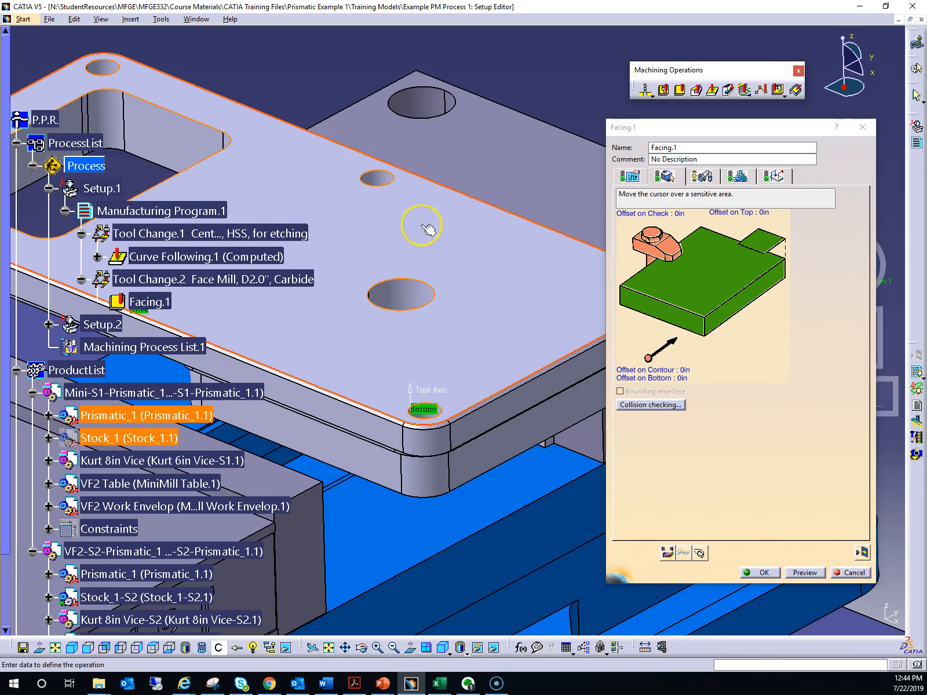
Show Stock_1 again in the first setup's assembly so it surrounds the finished part
{"action": "middle_click_drag", "start_coordinate": [330, 207], "coordinate": [460, 228]}
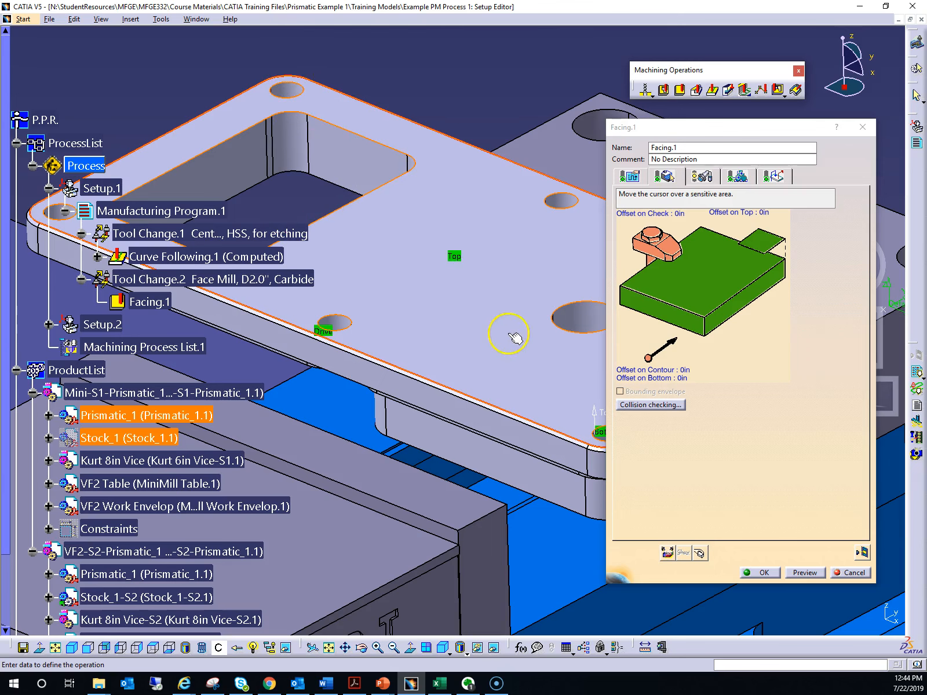
{"action": "middle_click_drag", "start_coordinate": [507, 335], "coordinate": [386, 278]}
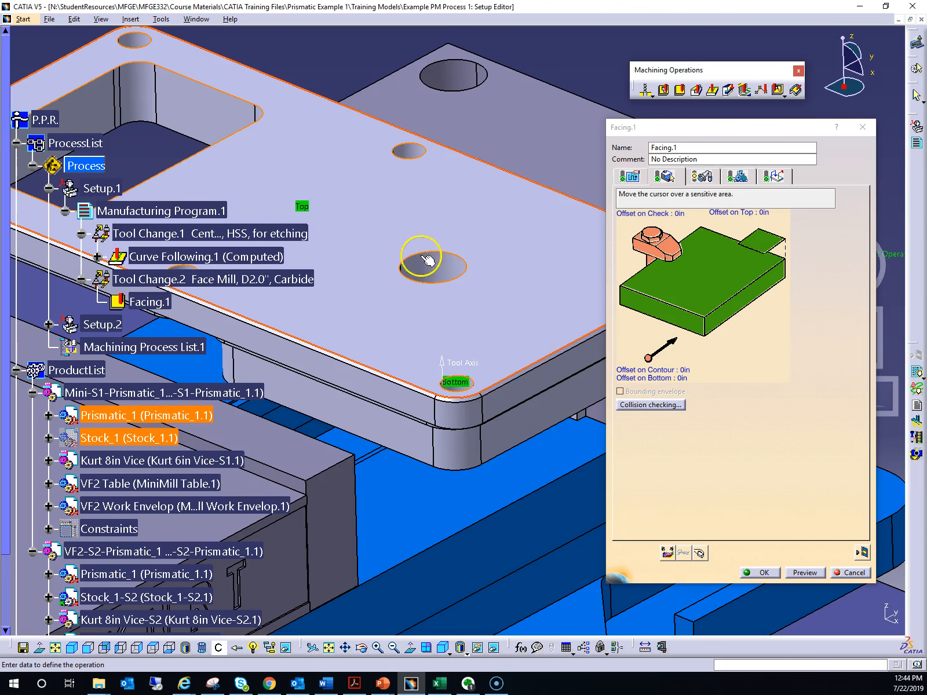
{"action": "middle_click_drag", "start_coordinate": [379, 199], "coordinate": [445, 218]}
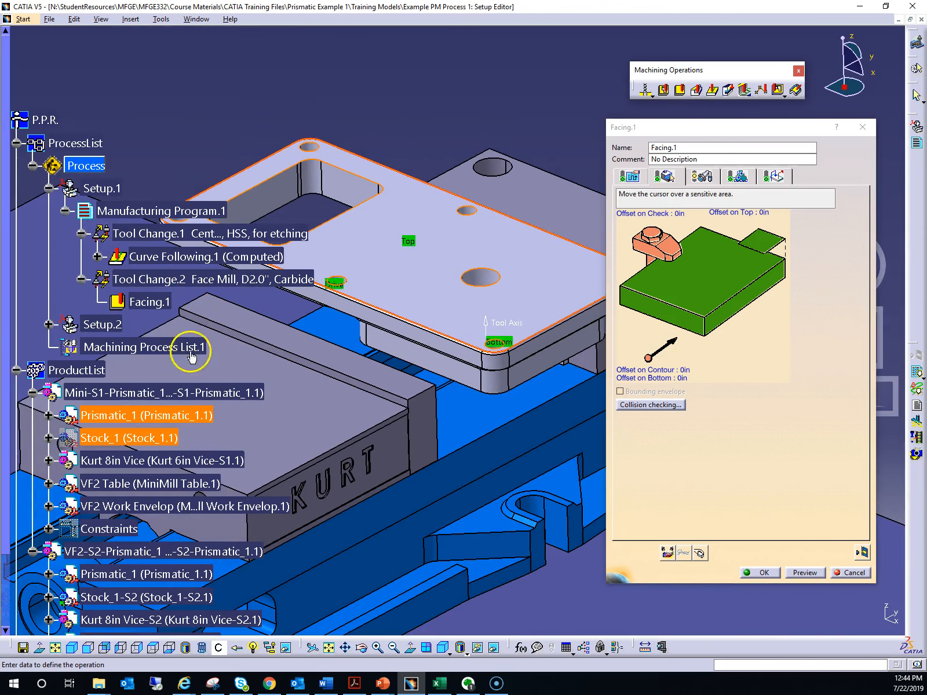
{"action": "right_click", "coordinate": [129, 443]}
{"action": "left_click", "coordinate": [174, 469]}
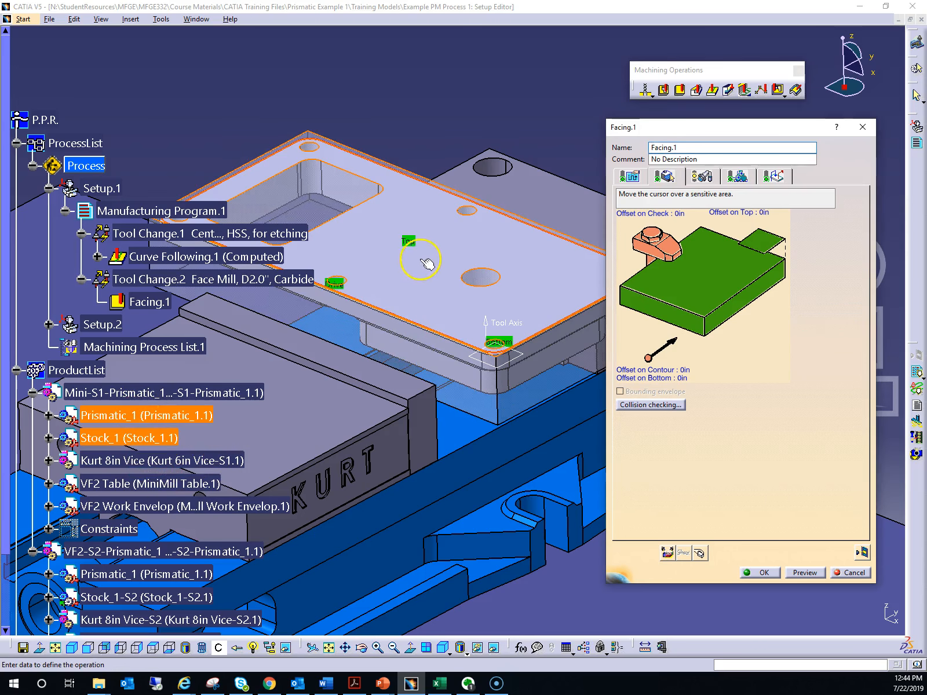
Remove the existing drive contour from the facing operation
{"action": "middle_click_drag", "start_coordinate": [408, 258], "coordinate": [432, 431]}
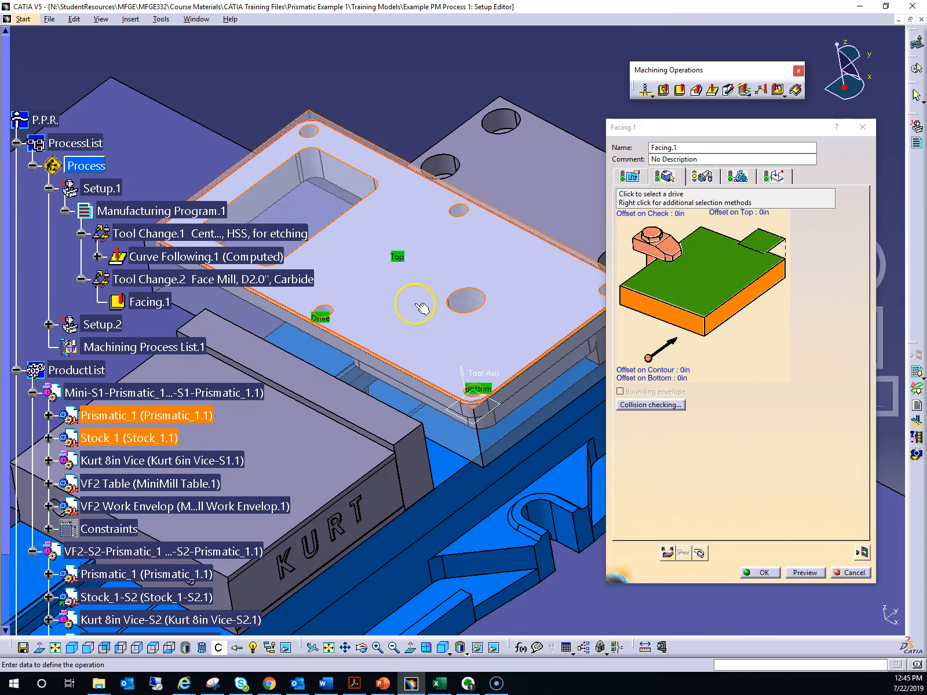
{"action": "left_click", "coordinate": [461, 315]}
{"action": "right_click", "coordinate": [738, 307]}
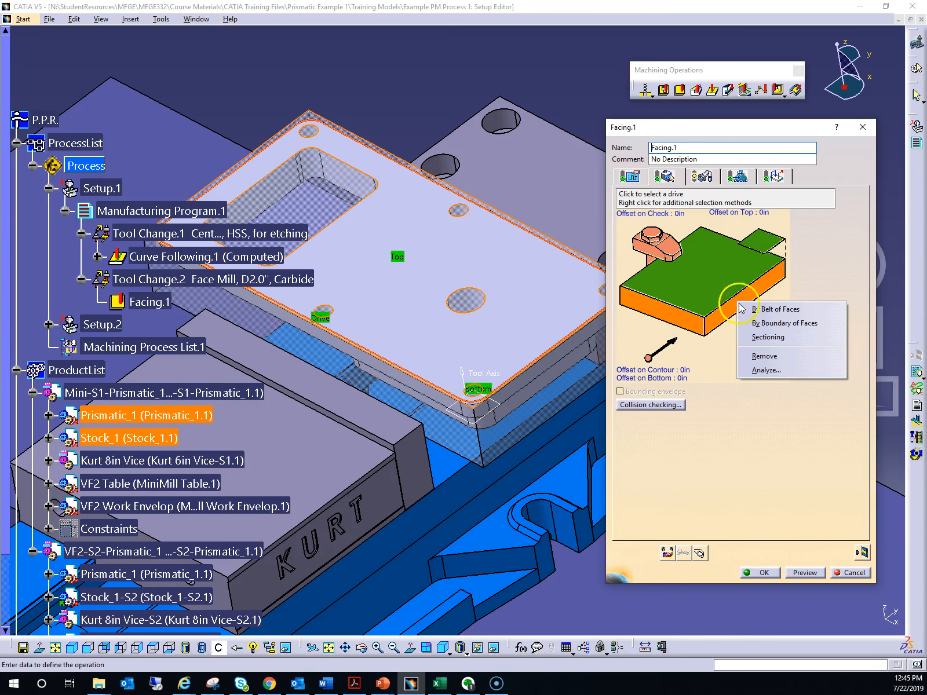
{"action": "left_click", "coordinate": [764, 356]}
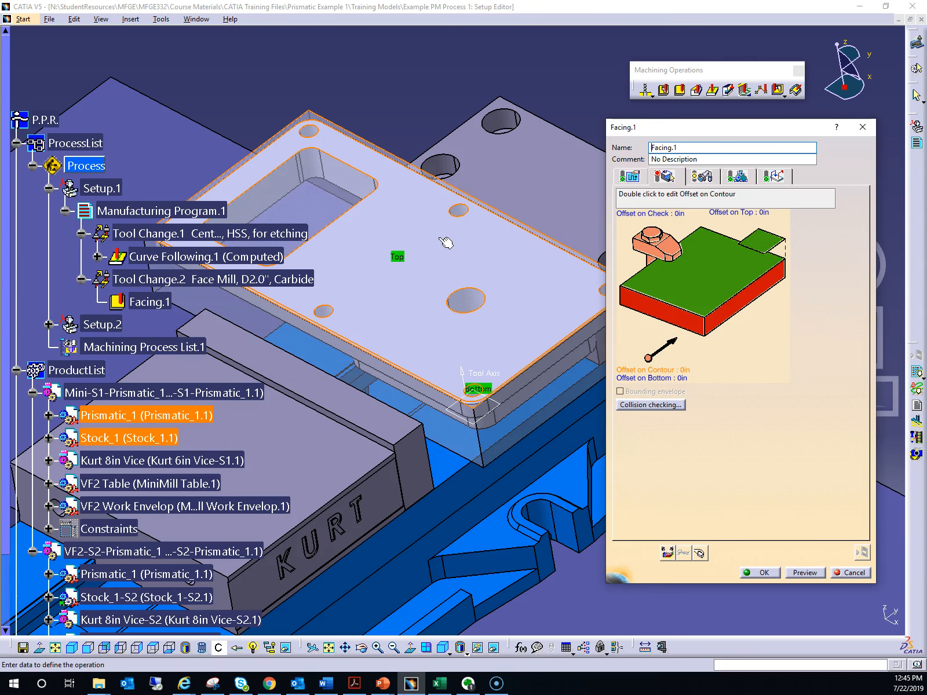
Start a new drive contour for the facing operation with the rear upper edge of Stock_1 near the machining axis corner
{"action": "mouse_move", "coordinate": [432, 213]}
{"action": "middle_mouse_down", "text": "ctrl"}
{"action": "mouse_move", "coordinate": [433, 244]}
{"action": "mouse_move", "coordinate": [433, 236]}
{"action": "middle_mouse_up", "text": "ctrl"}
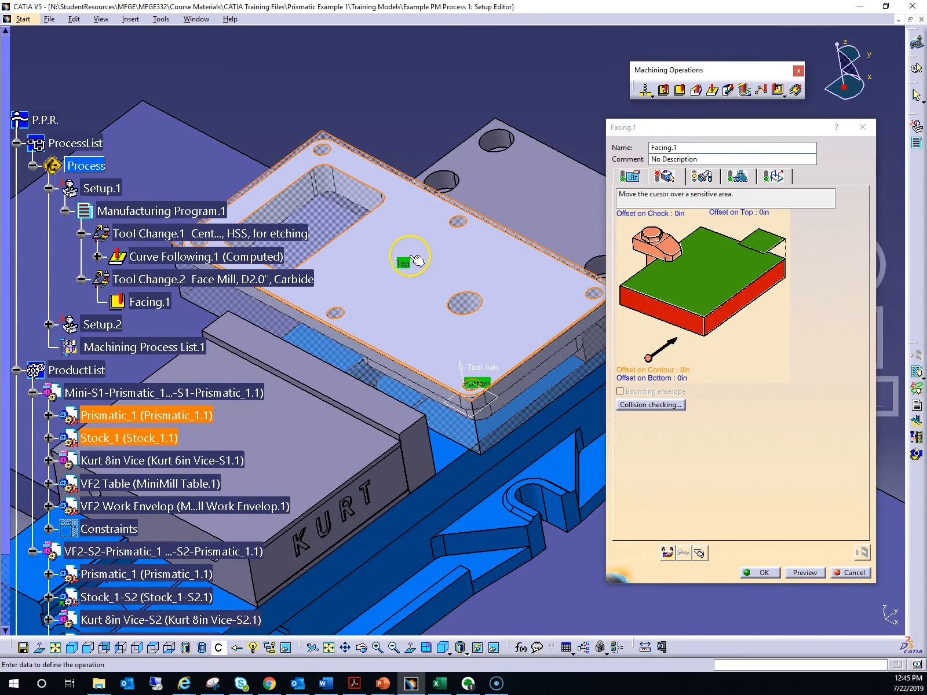
{"action": "scroll", "coordinate": [416, 259], "scroll_direction": "down", "scroll_amount": 3}
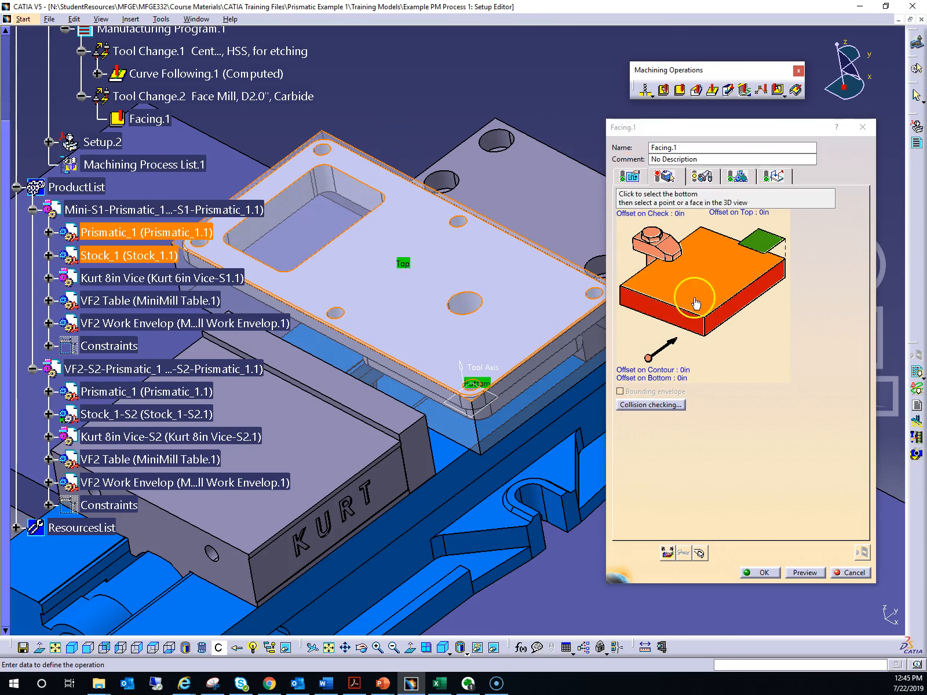
{"action": "left_click", "coordinate": [747, 302]}
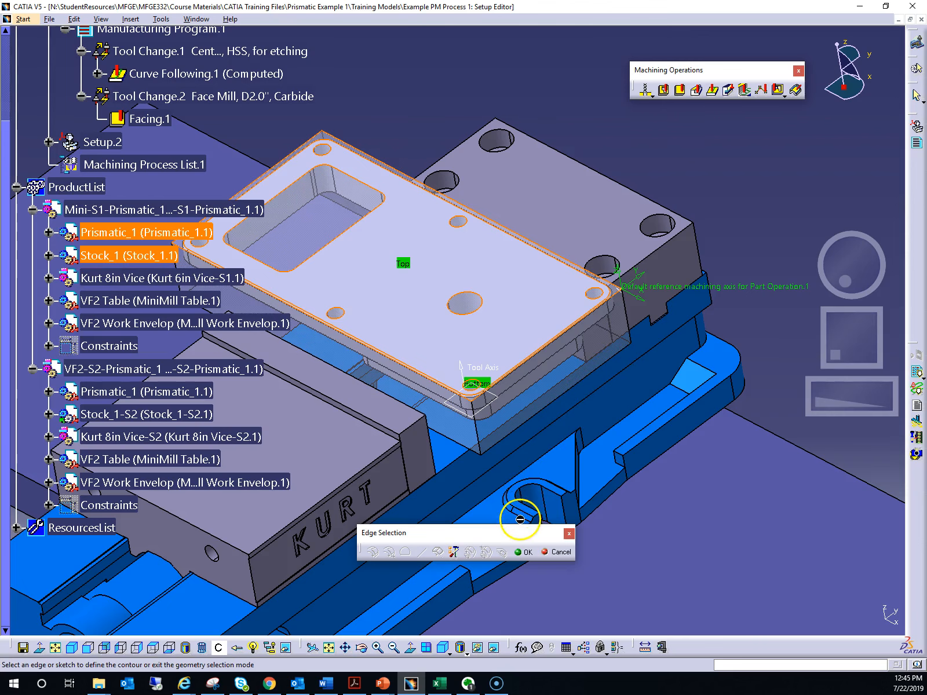
{"action": "left_click_drag", "start_coordinate": [479, 534], "coordinate": [654, 534]}
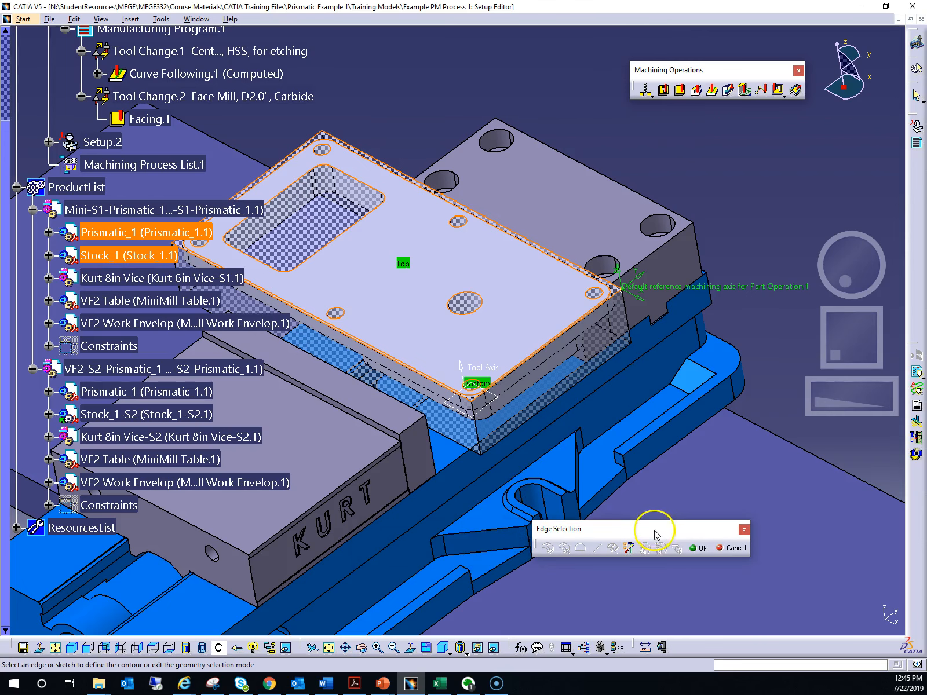
{"action": "left_click", "coordinate": [845, 403]}
{"action": "left_click_drag", "start_coordinate": [842, 269], "coordinate": [850, 281]}
{"action": "left_click_drag", "start_coordinate": [834, 387], "coordinate": [877, 383]}
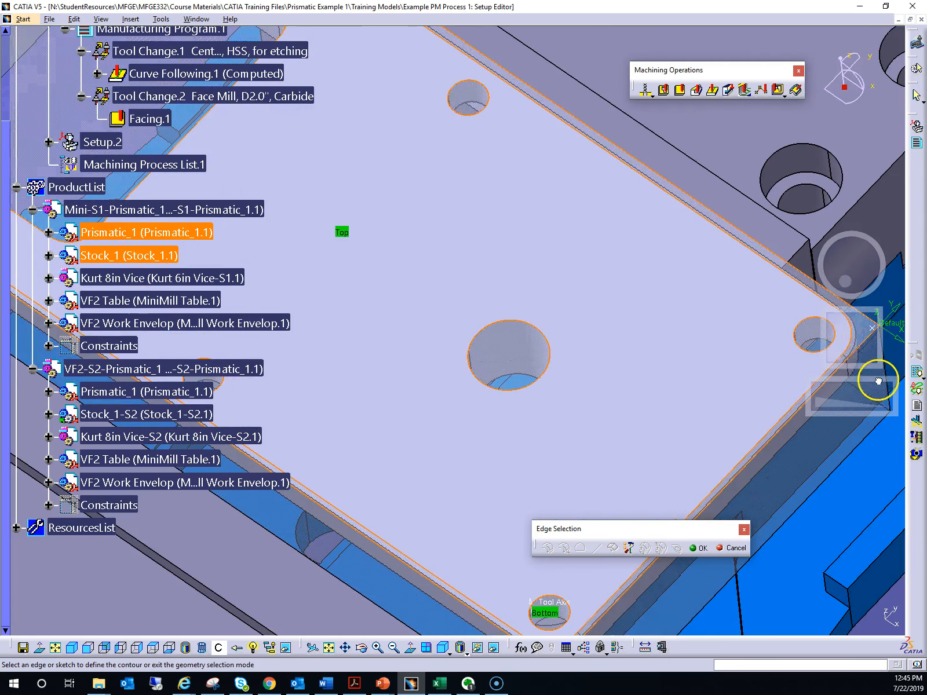
{"action": "left_click_drag", "start_coordinate": [856, 336], "coordinate": [823, 324]}
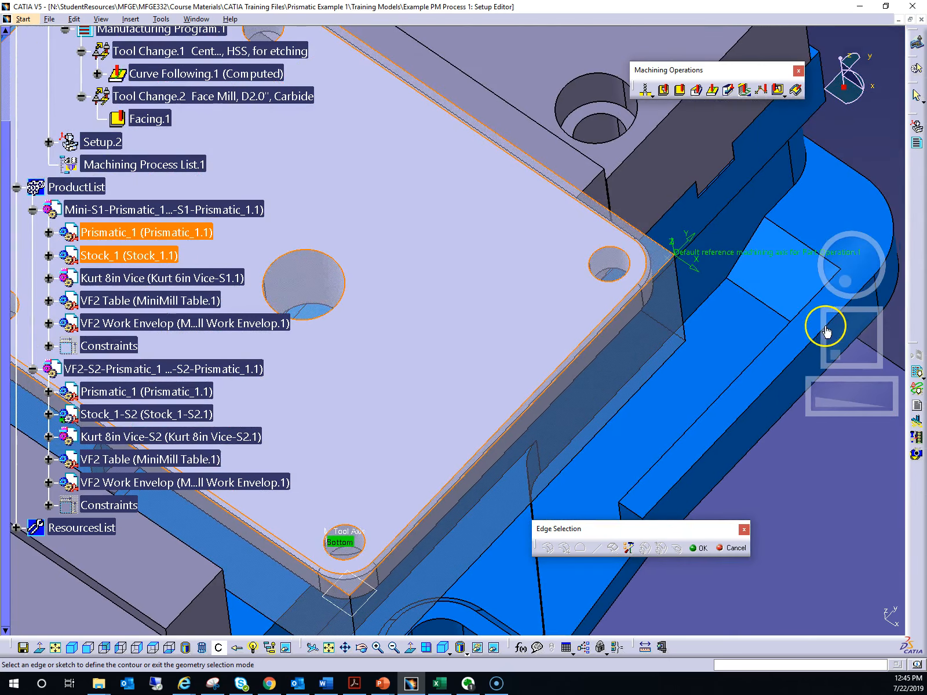
{"action": "left_click", "coordinate": [639, 230]}
Add the remaining upper outer edges of Stock_1 to complete the facing contour and accept the selection
{"action": "left_click_drag", "start_coordinate": [834, 331], "coordinate": [905, 397]}
{"action": "left_click_drag", "start_coordinate": [842, 345], "coordinate": [845, 335]}
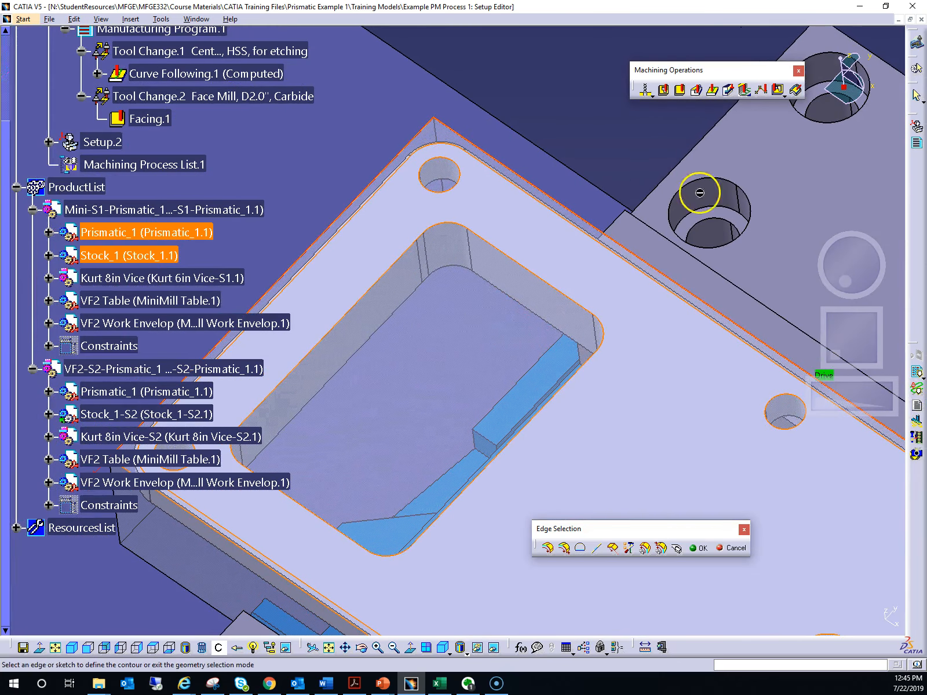
{"action": "left_click_drag", "start_coordinate": [844, 349], "coordinate": [869, 282]}
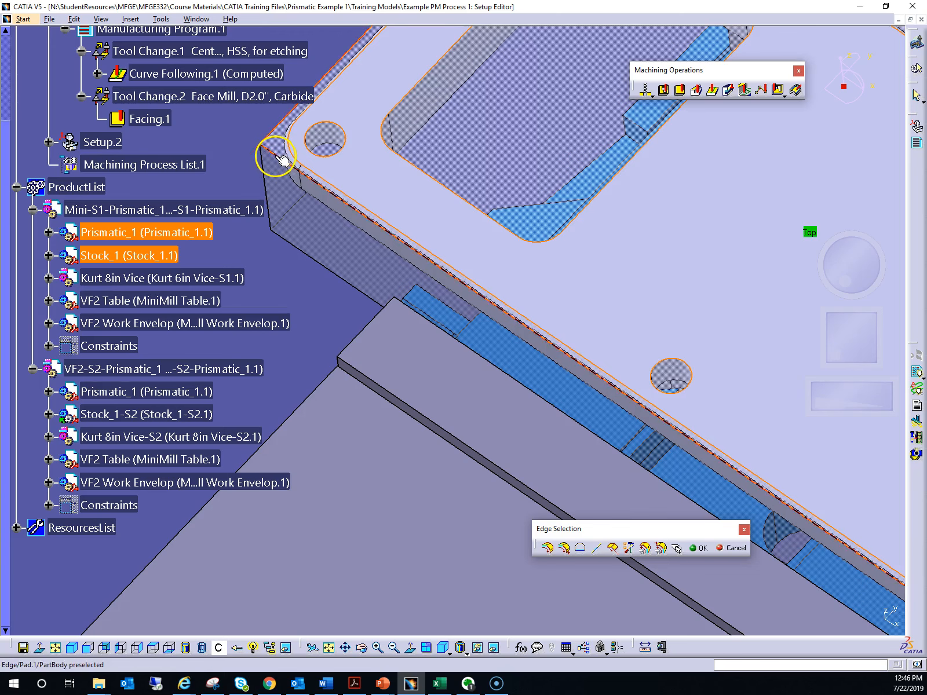
{"action": "left_click_drag", "start_coordinate": [864, 335], "coordinate": [756, 306]}
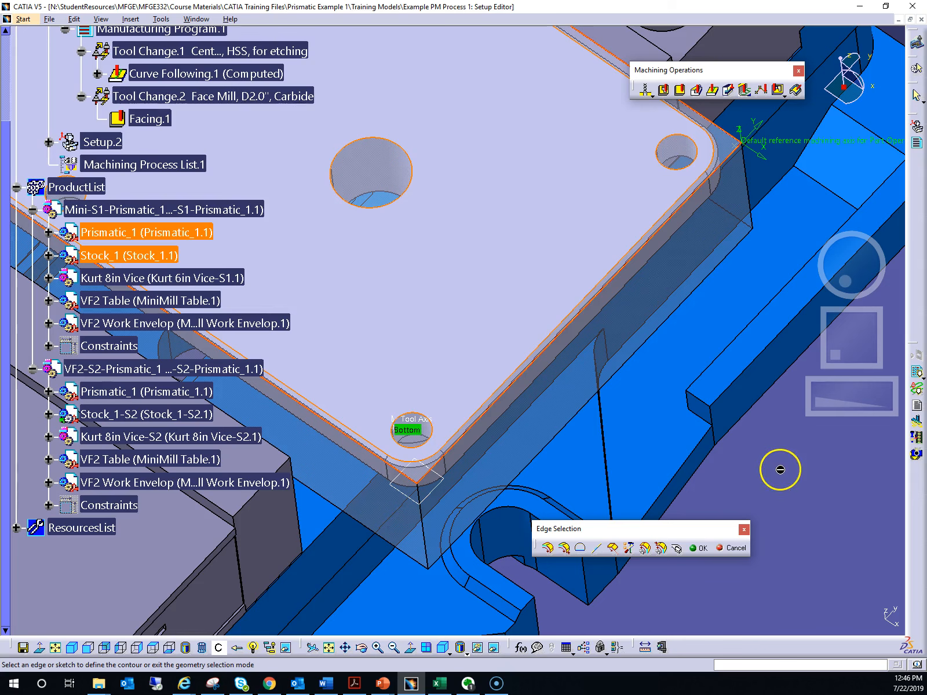
{"action": "left_click", "coordinate": [700, 549]}
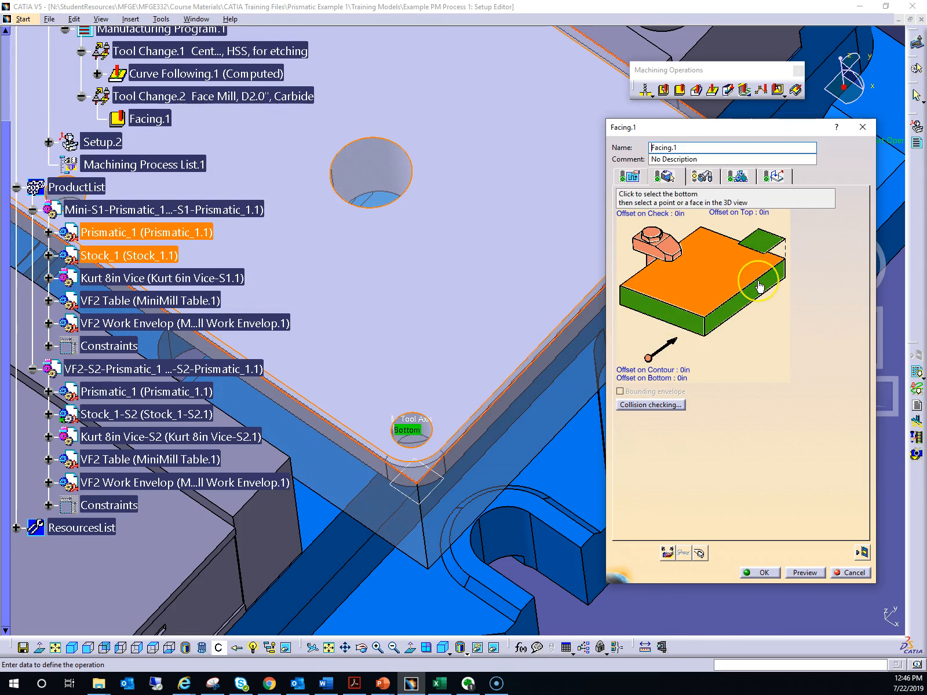
{"action": "middle_click_drag", "start_coordinate": [490, 279], "coordinate": [488, 352]}
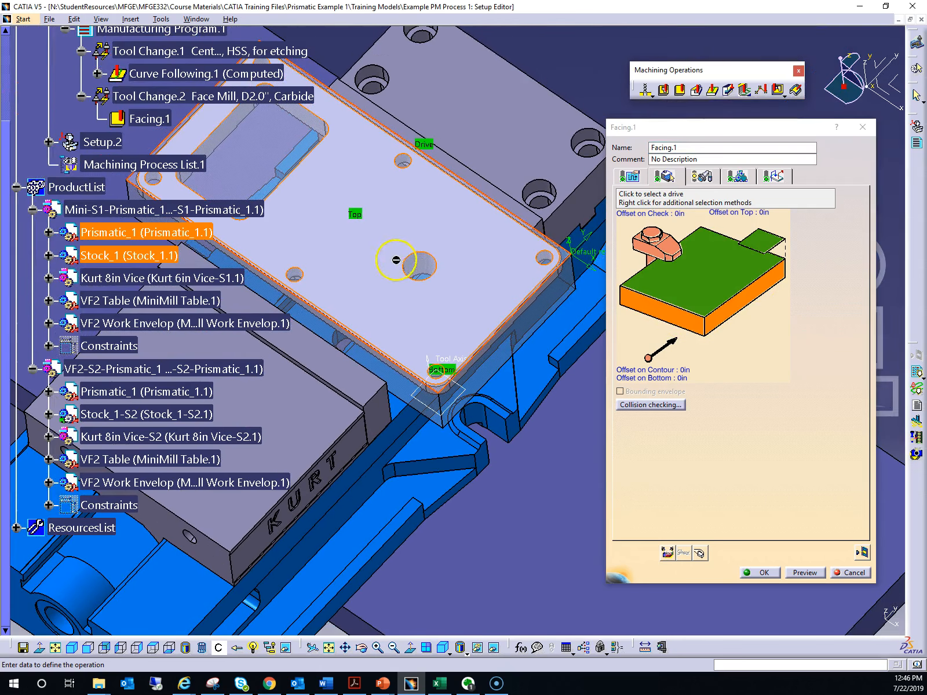
{"action": "middle_click_drag", "start_coordinate": [371, 281], "coordinate": [394, 166]}
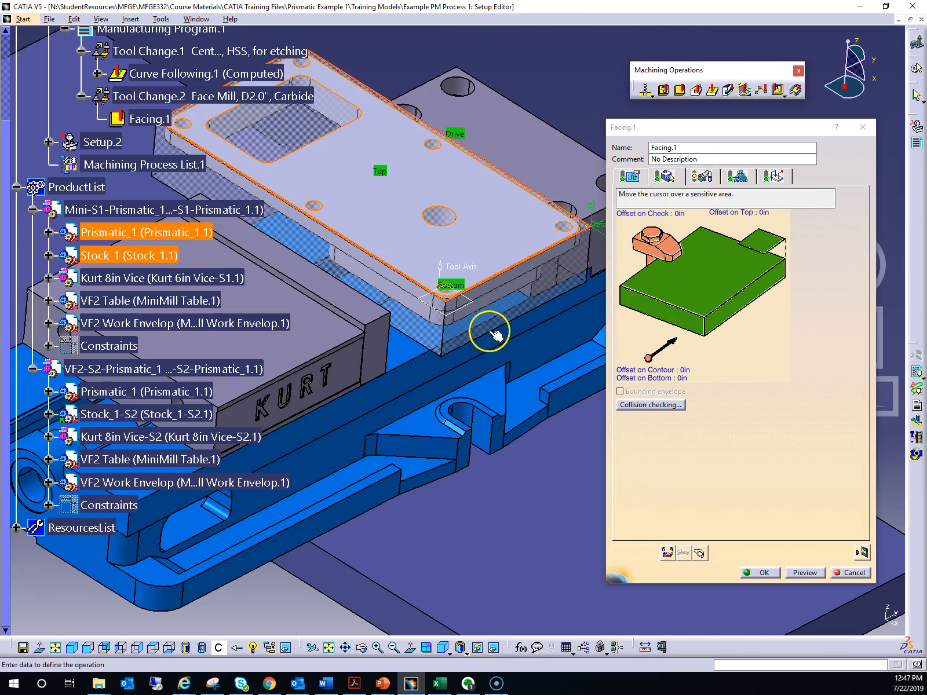
{"action": "middle_click_drag", "start_coordinate": [486, 341], "coordinate": [362, 242]}
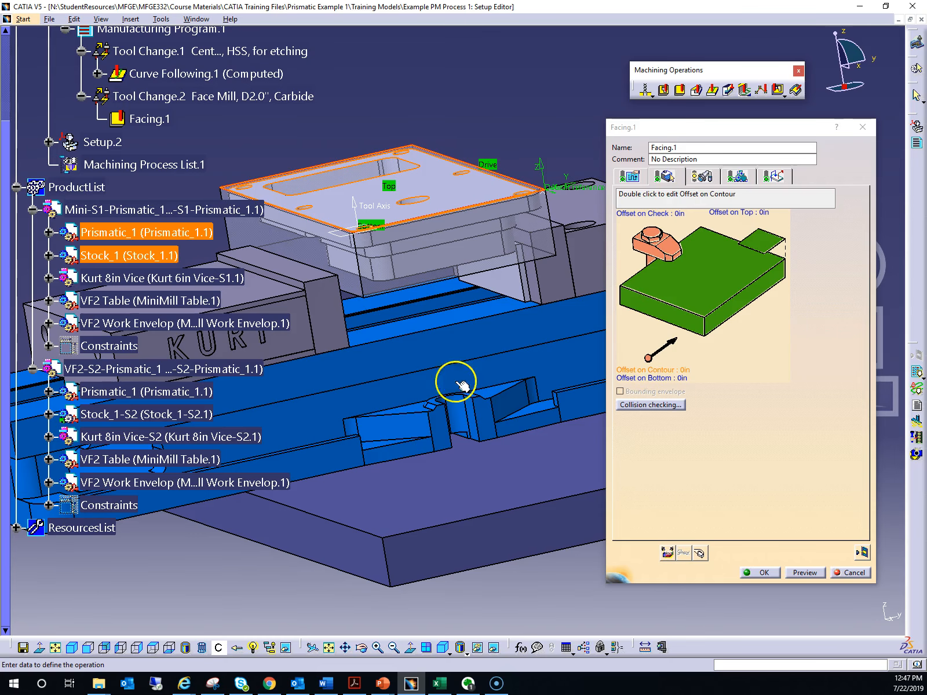
{"action": "middle_click_drag", "start_coordinate": [372, 265], "coordinate": [424, 351]}
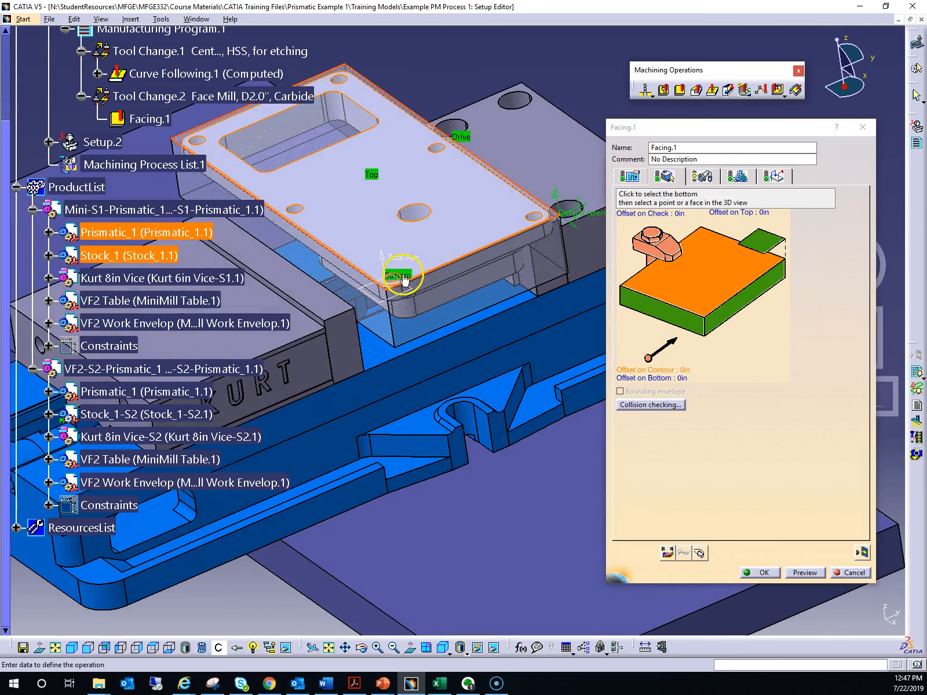
{"action": "scroll", "coordinate": [403, 274], "scroll_direction": "up", "scroll_amount": 1}
{"action": "middle_click_drag", "start_coordinate": [403, 274], "coordinate": [425, 355]}
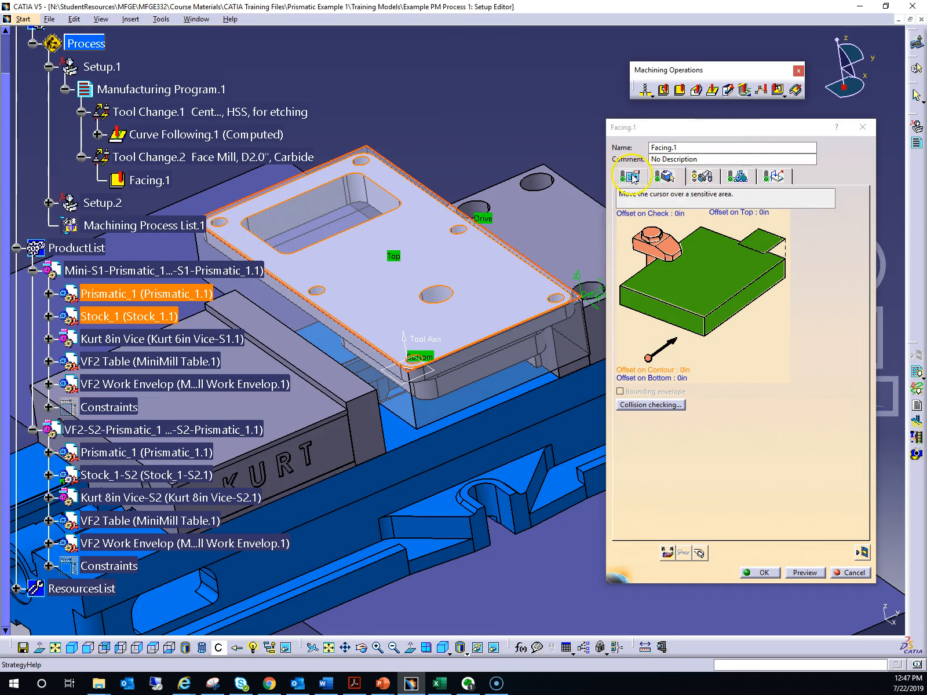
Show the facing operation's tool definition and expand ResourcesList to view the available tools
{"action": "left_click", "coordinate": [703, 177]}
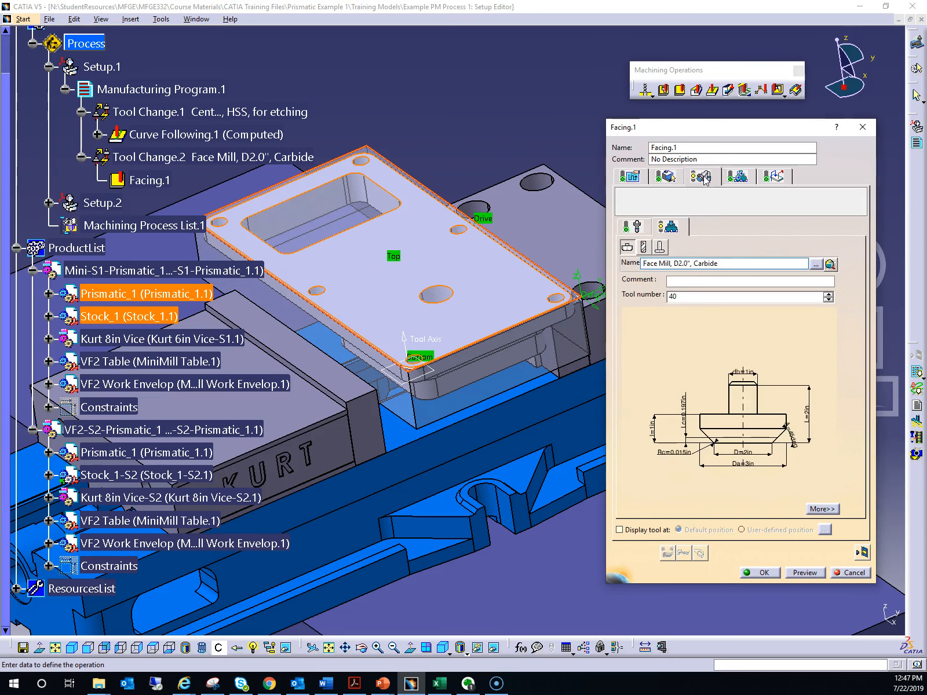
{"action": "scroll", "coordinate": [555, 290], "scroll_direction": "down", "scroll_amount": 2}
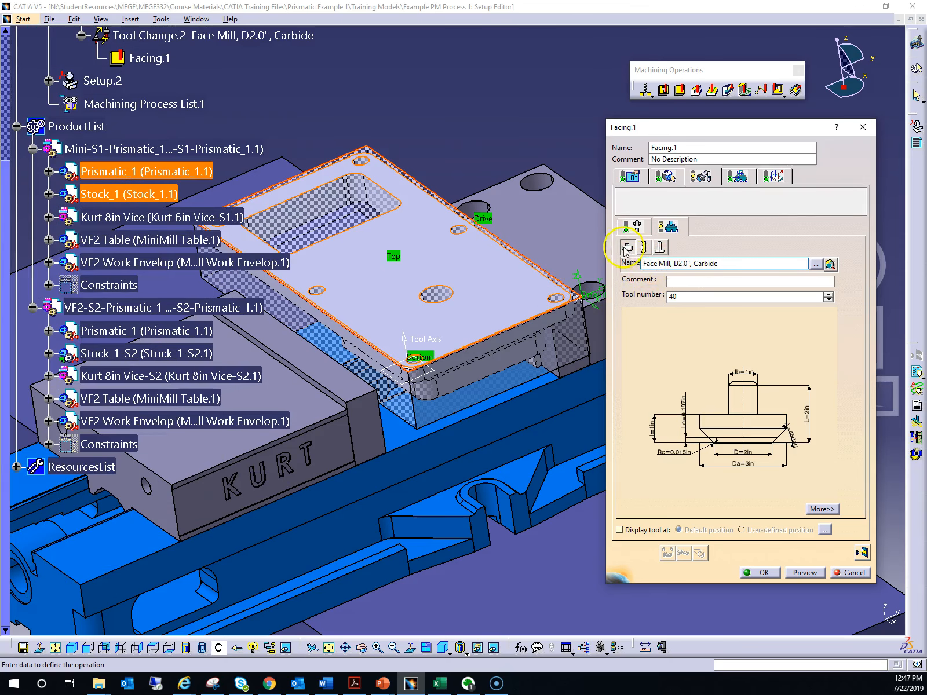
{"action": "left_click", "coordinate": [16, 467]}
{"action": "scroll", "coordinate": [112, 468], "scroll_direction": "down", "scroll_amount": 2}
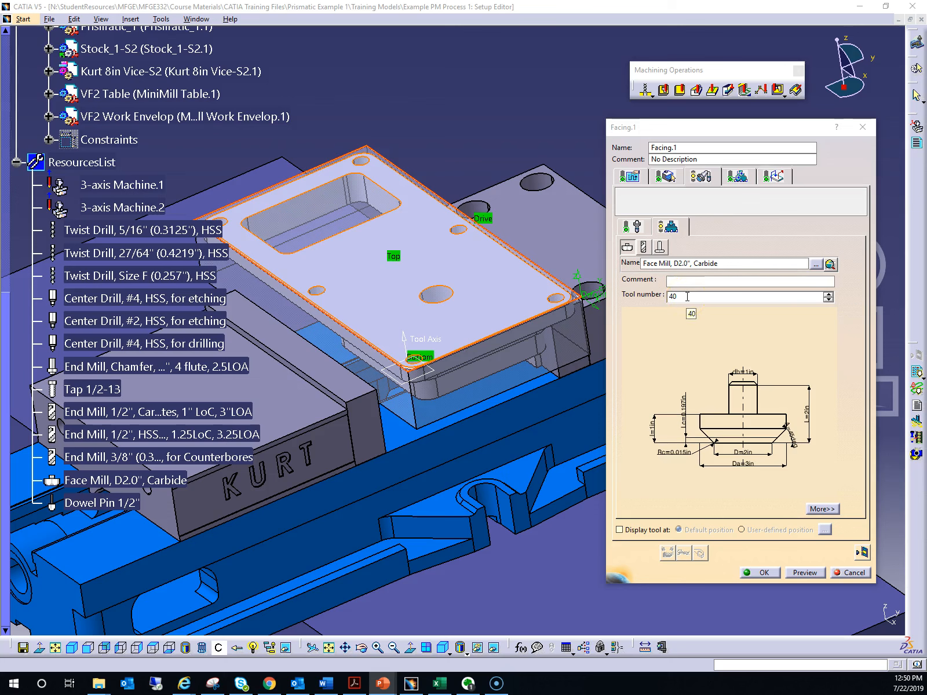
Set the tool number of the Face Mill, D2.0", Carbide to 10
{"action": "left_click", "coordinate": [685, 298]}
{"action": "left_click", "coordinate": [684, 299]}
{"action": "left_click", "coordinate": [680, 297]}
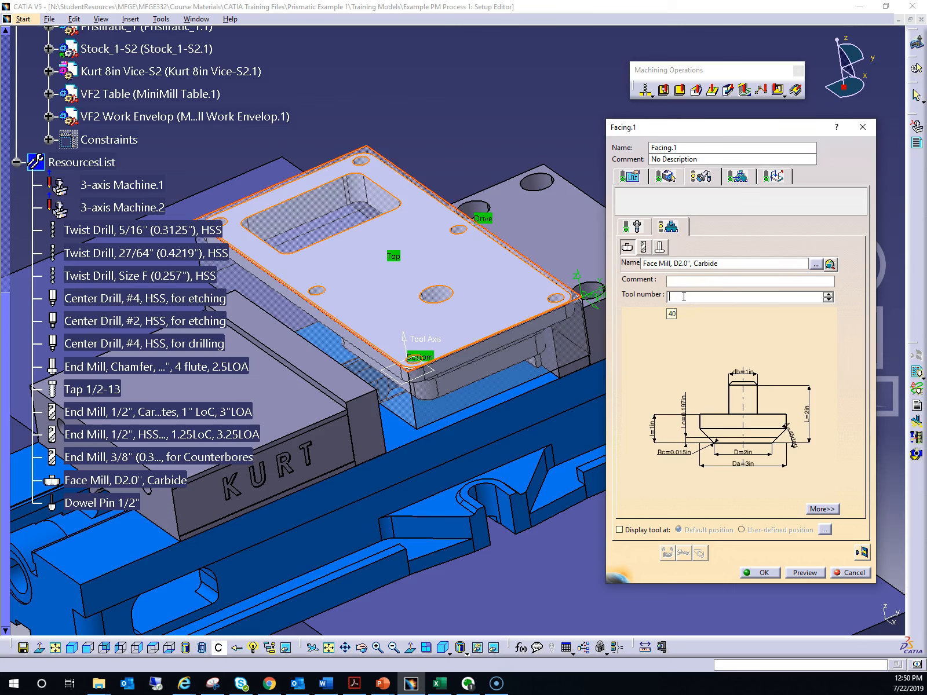
{"action": "type", "text": "10"}
{"action": "left_click", "coordinate": [684, 296]}
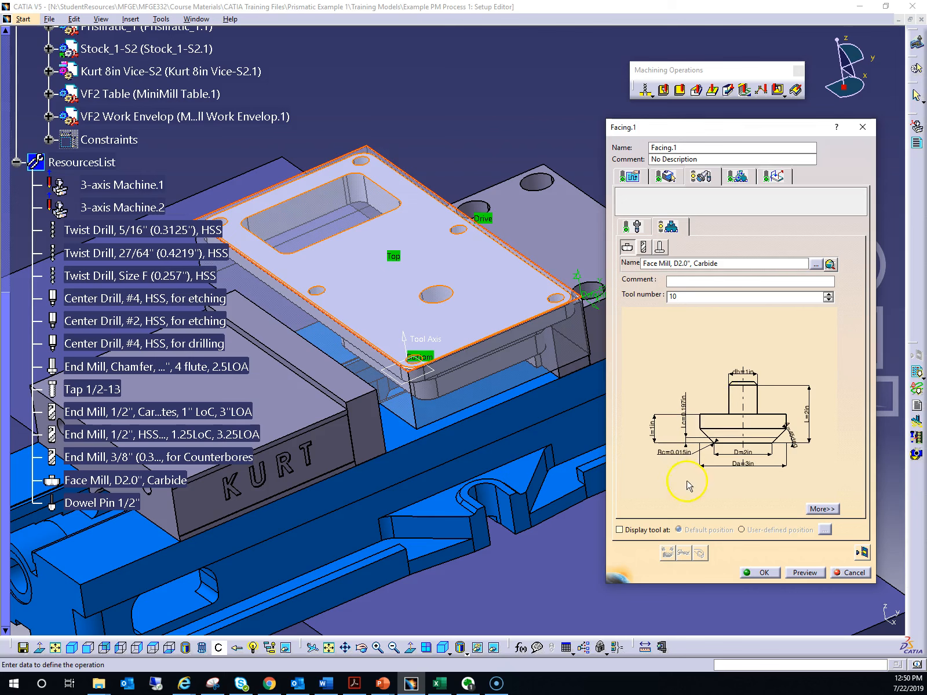
Review the face mill's geometry, technology, and feeds and speeds parameters
{"action": "middle_click_drag", "start_coordinate": [778, 452], "coordinate": [769, 430]}
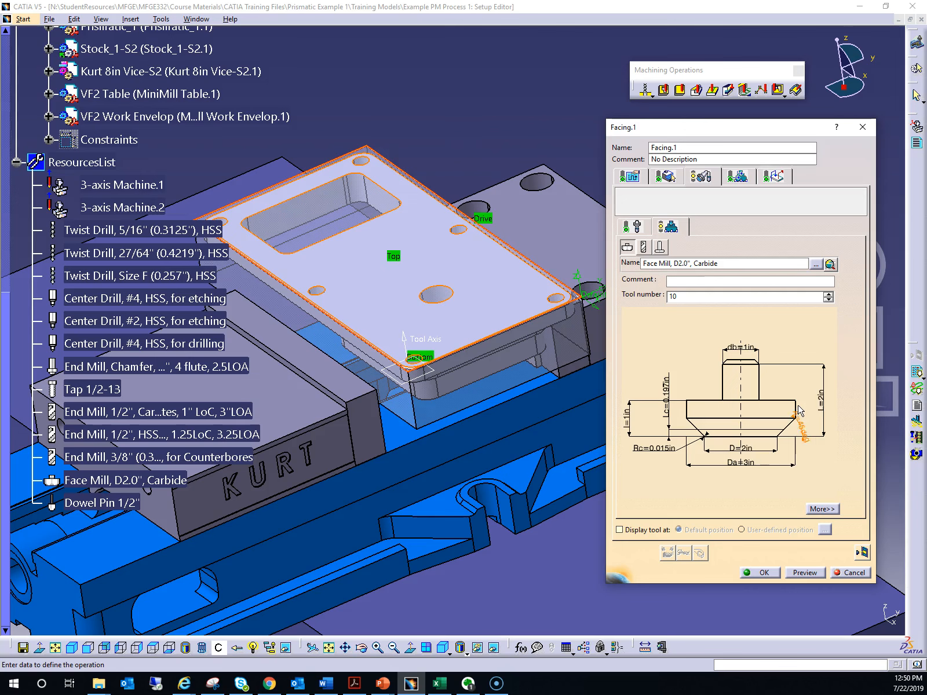
{"action": "left_click", "coordinate": [823, 509]}
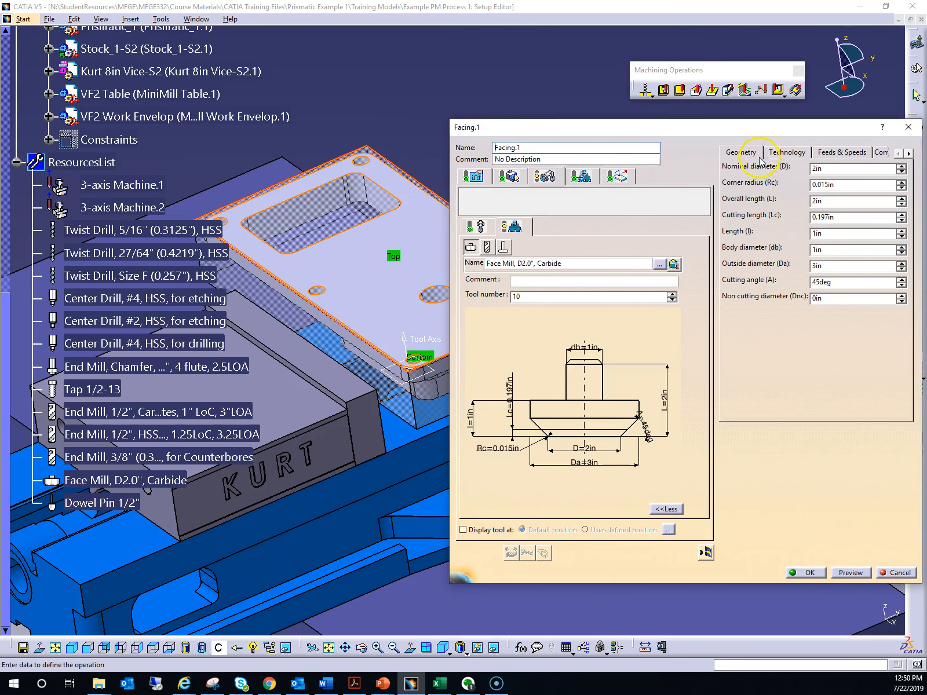
{"action": "left_click_drag", "start_coordinate": [764, 128], "coordinate": [644, 126]}
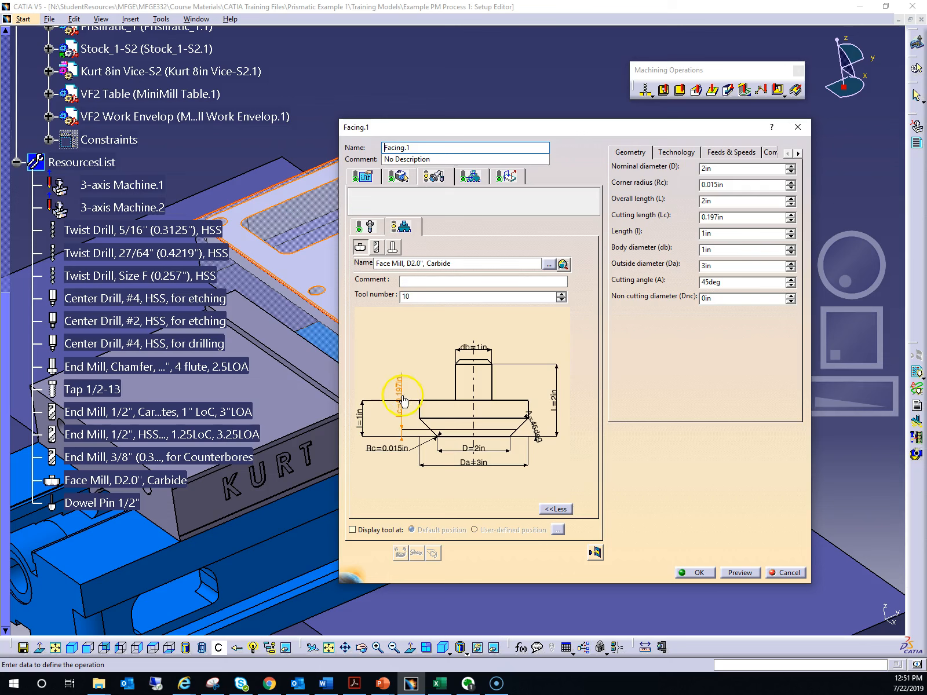
{"action": "left_click", "coordinate": [674, 153]}
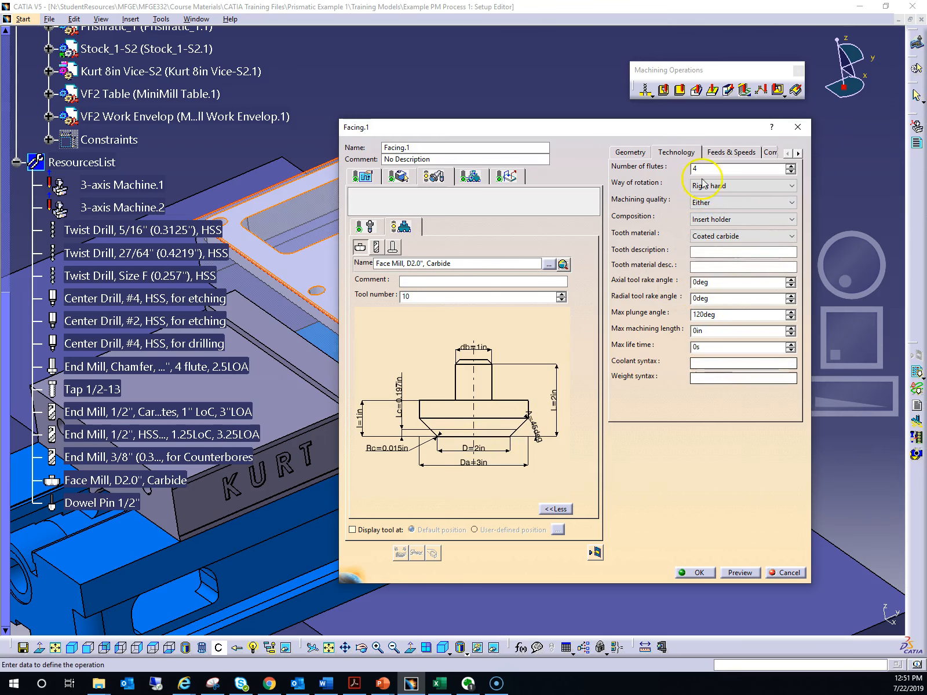
{"action": "left_click", "coordinate": [720, 154]}
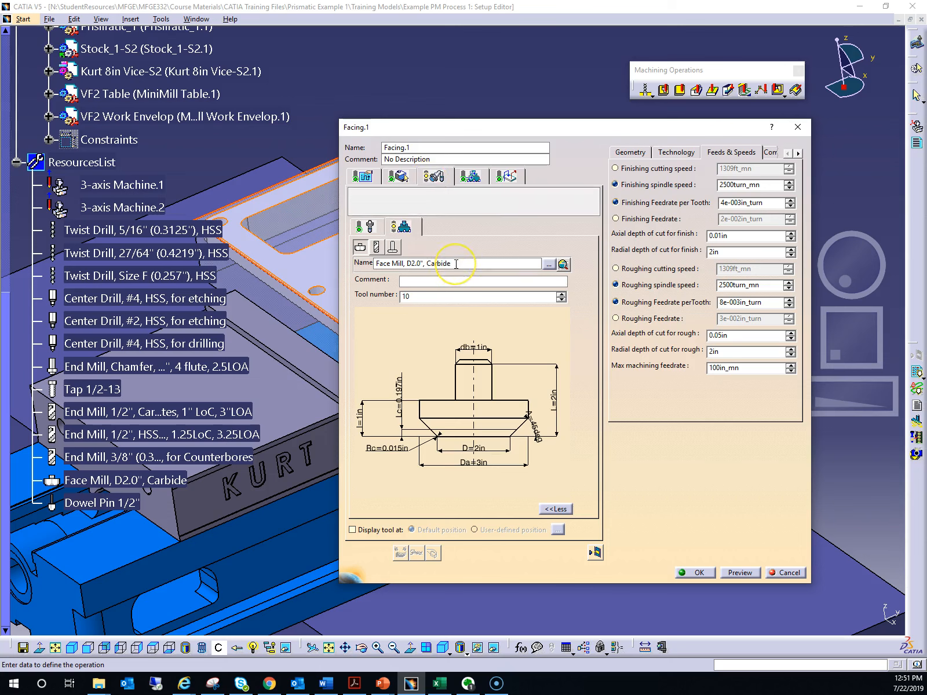
{"action": "left_click", "coordinate": [537, 265]}
{"action": "left_click", "coordinate": [549, 264]}
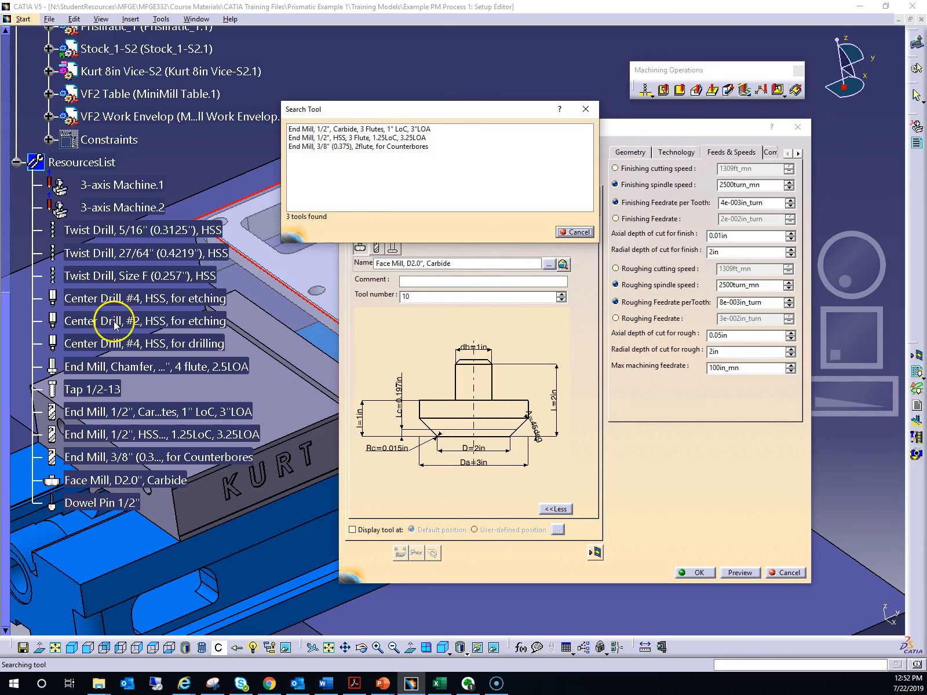
{"action": "left_click", "coordinate": [576, 232]}
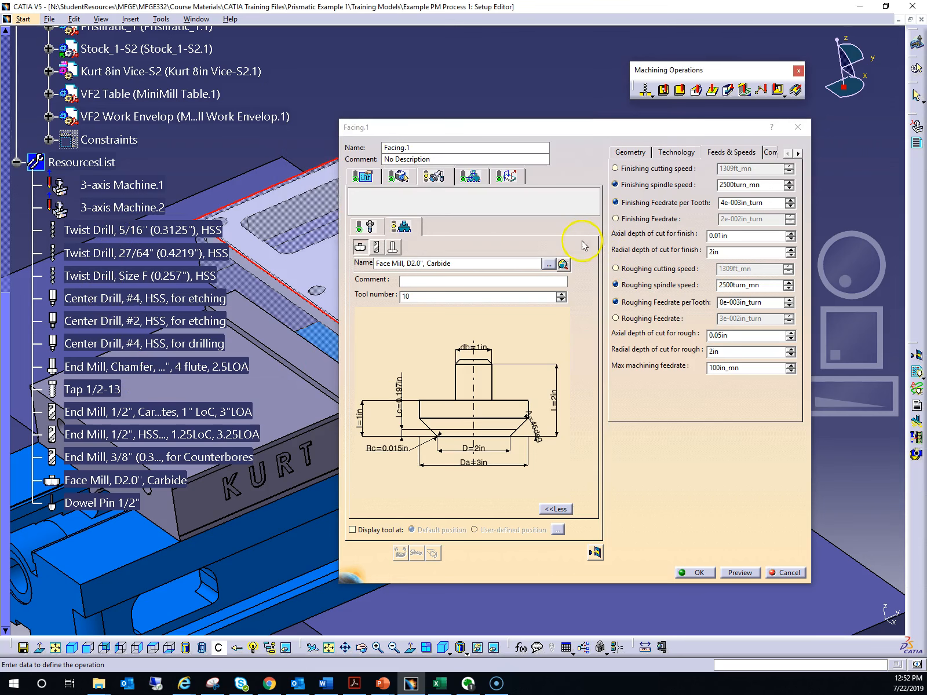
Turn automatic feedrate computation from tooling feeds and speeds off and back on for the facing operation
{"action": "left_click", "coordinate": [473, 177]}
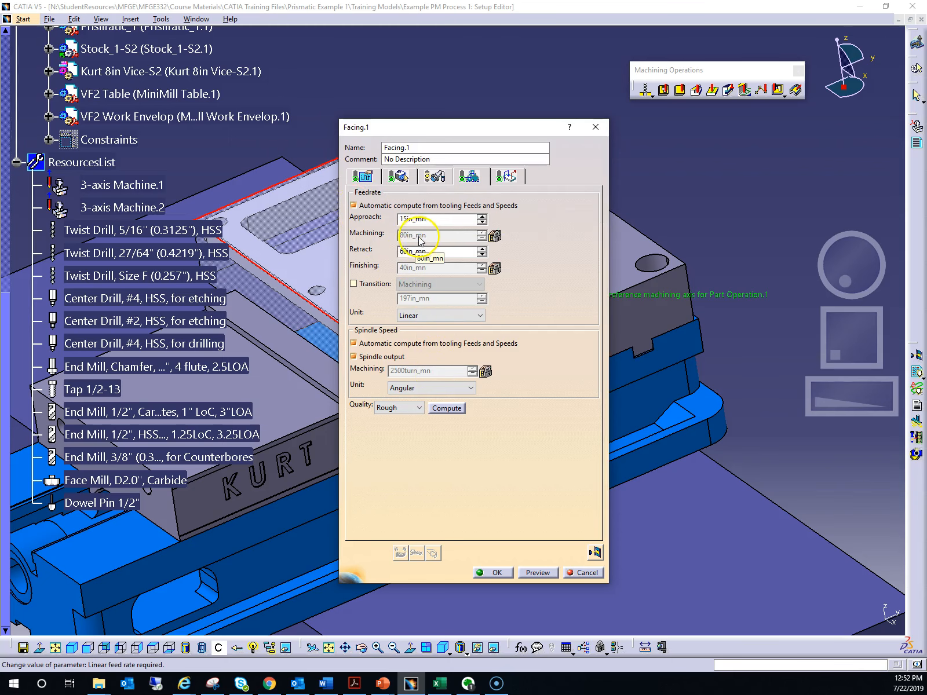
{"action": "left_click", "coordinate": [353, 205]}
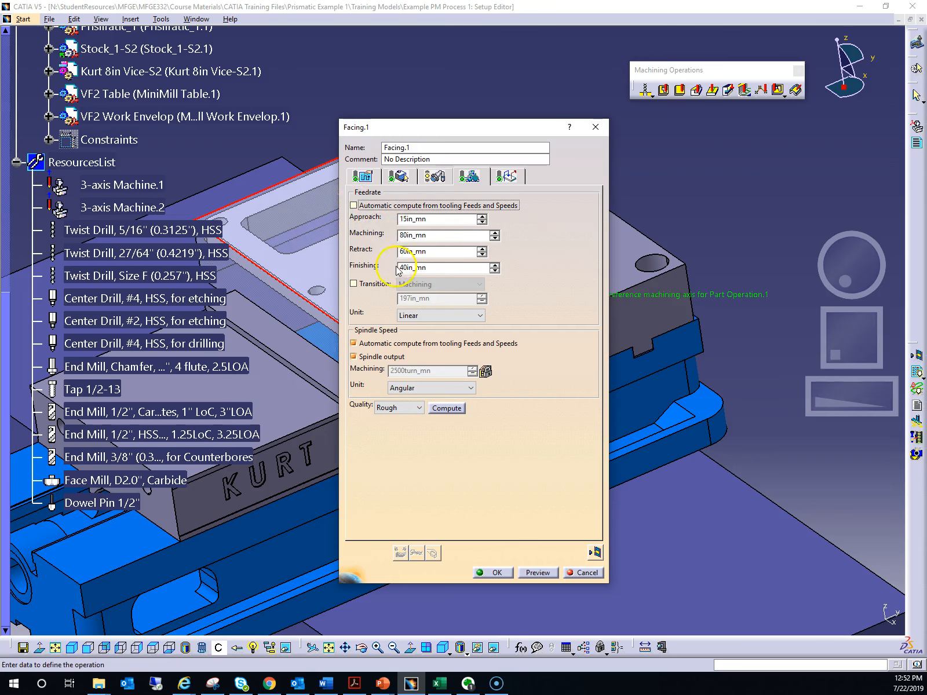
{"action": "left_click", "coordinate": [353, 205]}
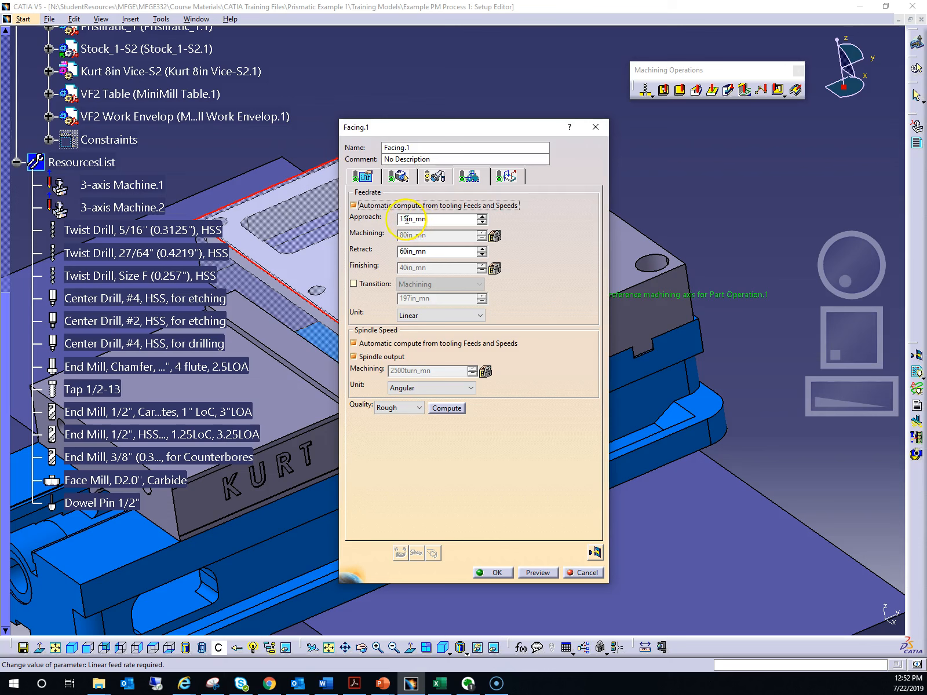
Check the approach and retract feedrates of the facing operation
{"action": "left_click", "coordinate": [413, 252]}
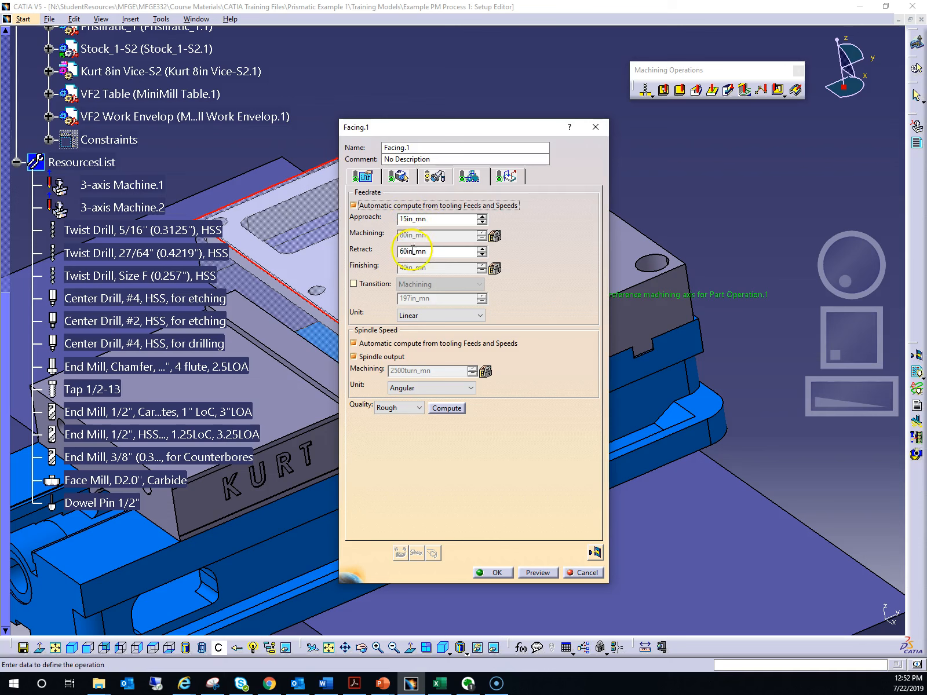
{"action": "left_click", "coordinate": [430, 220]}
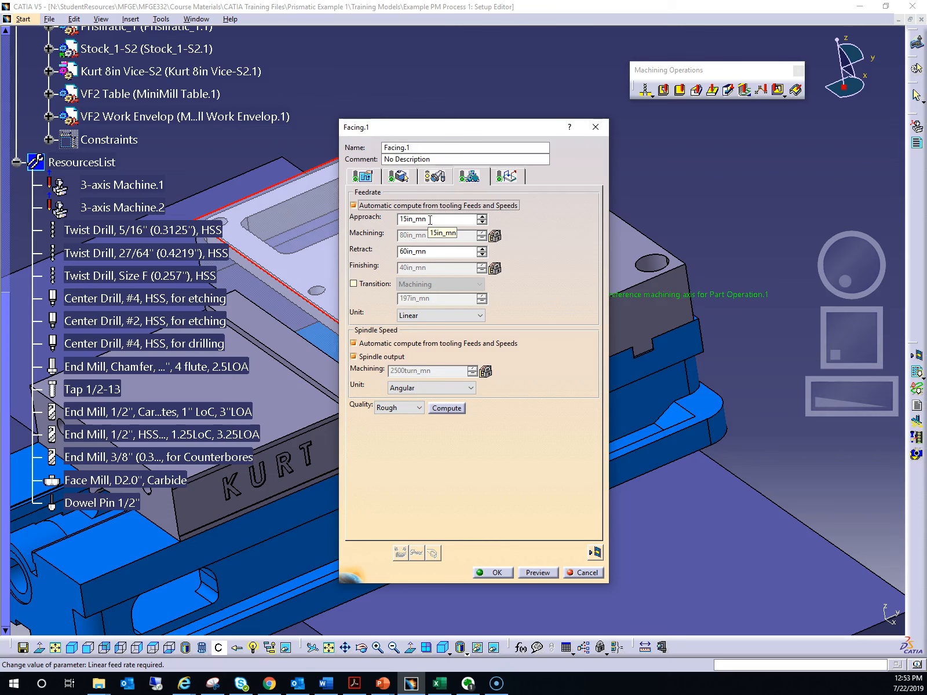
{"action": "left_click", "coordinate": [398, 222]}
{"action": "left_click", "coordinate": [430, 256]}
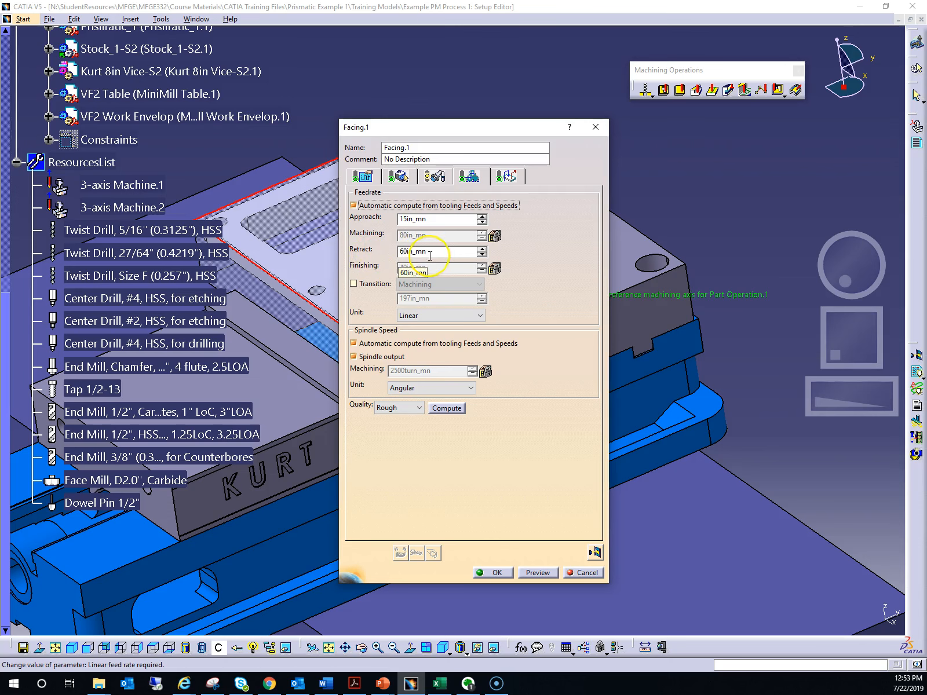